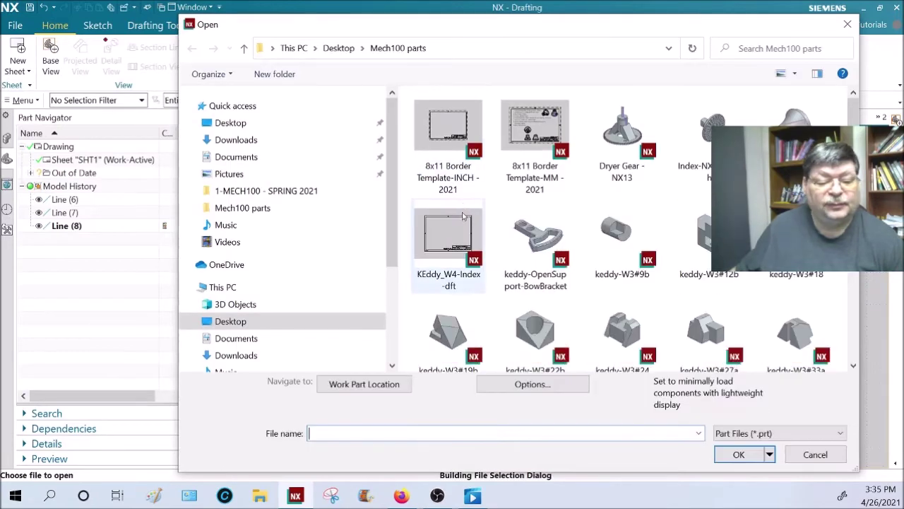
- Open the 8x11 Border Template-INCH and set up a 1:2 base view of Index-NX13b-inch
mouse_move(534, 133)
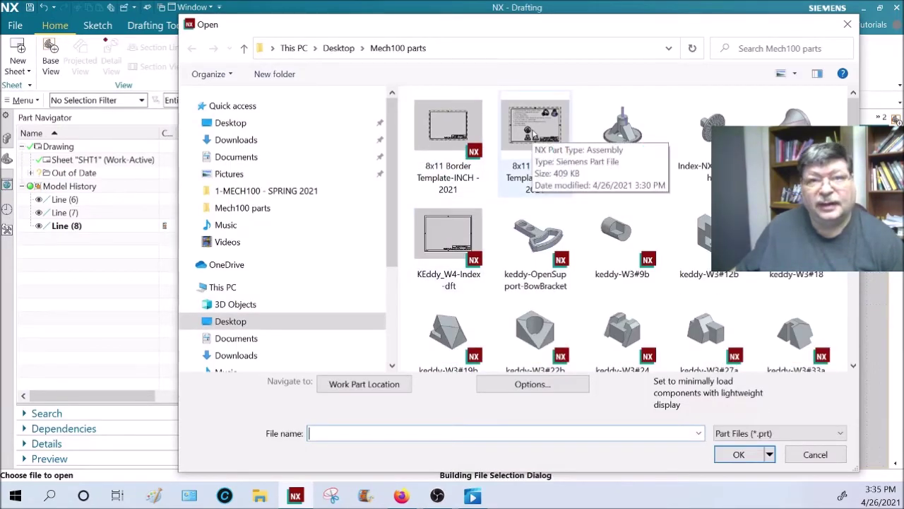
double_click(535, 127)
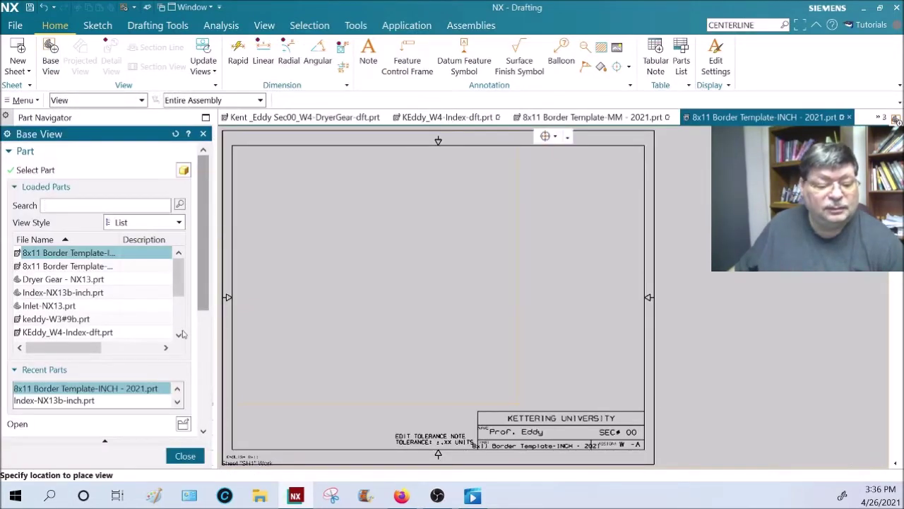
click(183, 427)
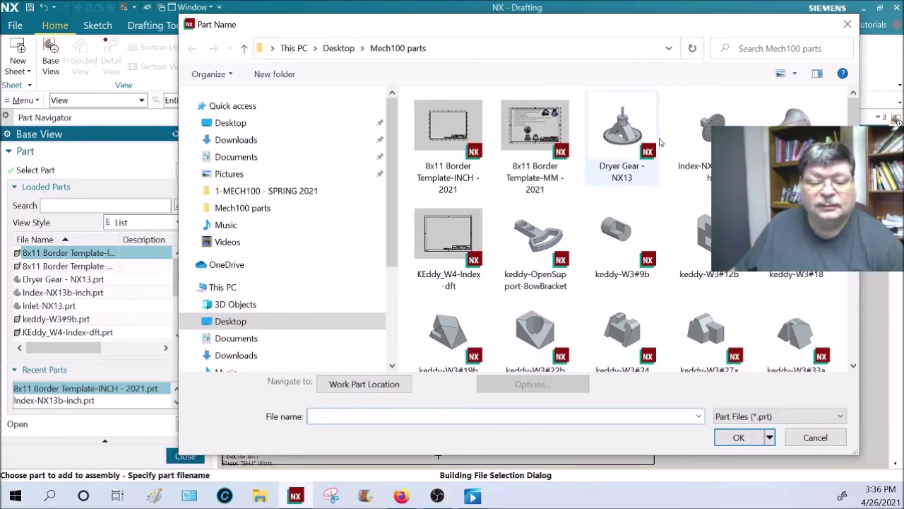
click(708, 134)
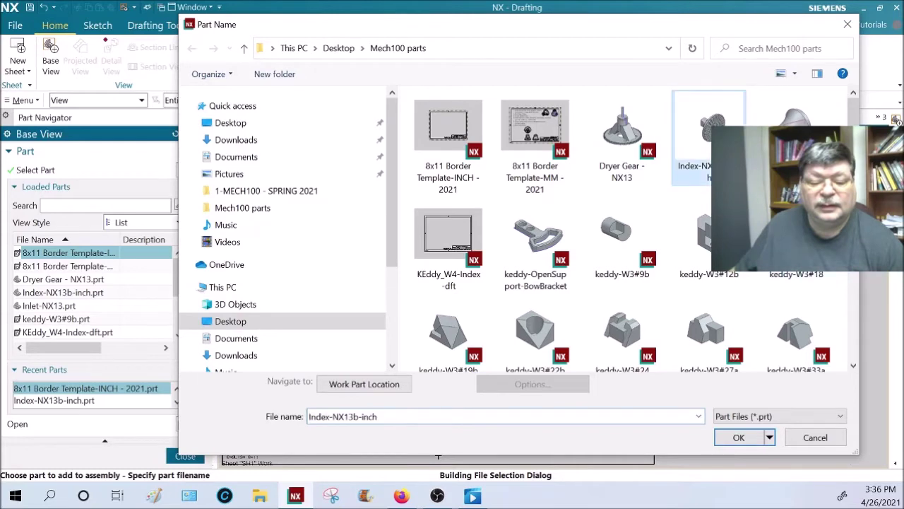
click(739, 437)
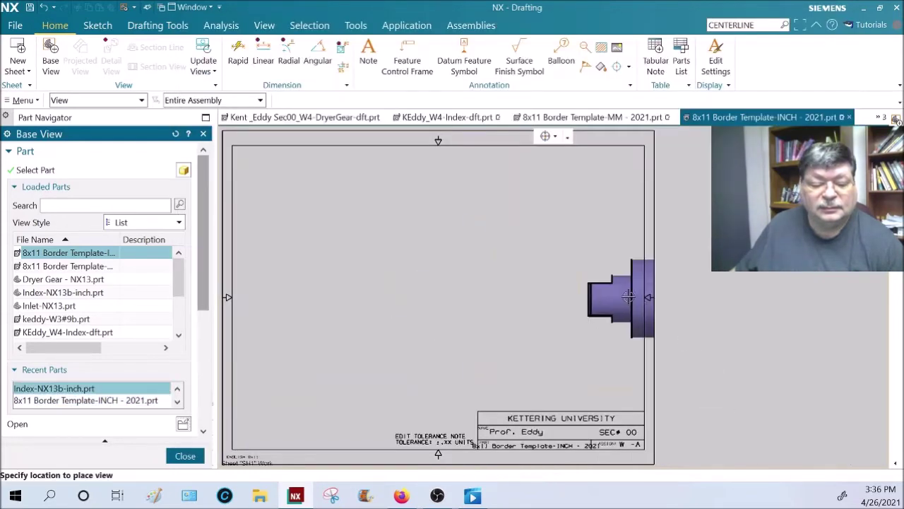
drag(208, 304, 206, 421)
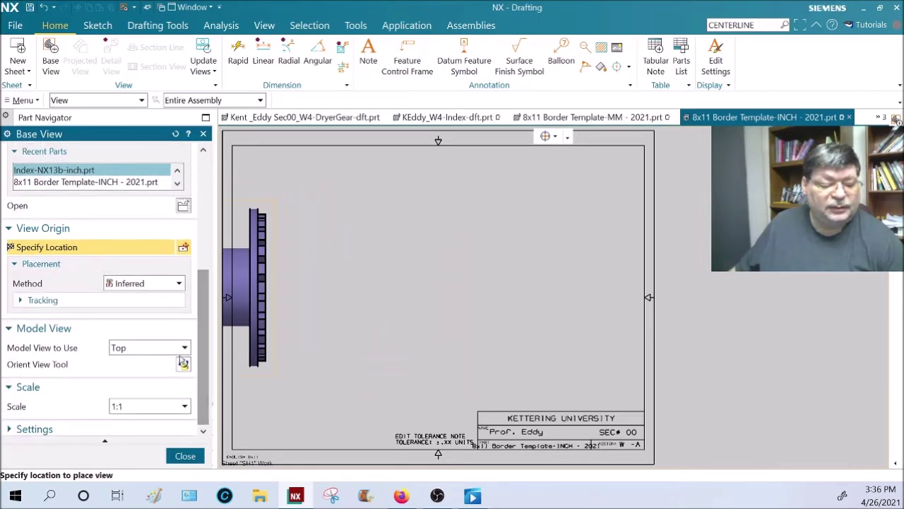
click(187, 405)
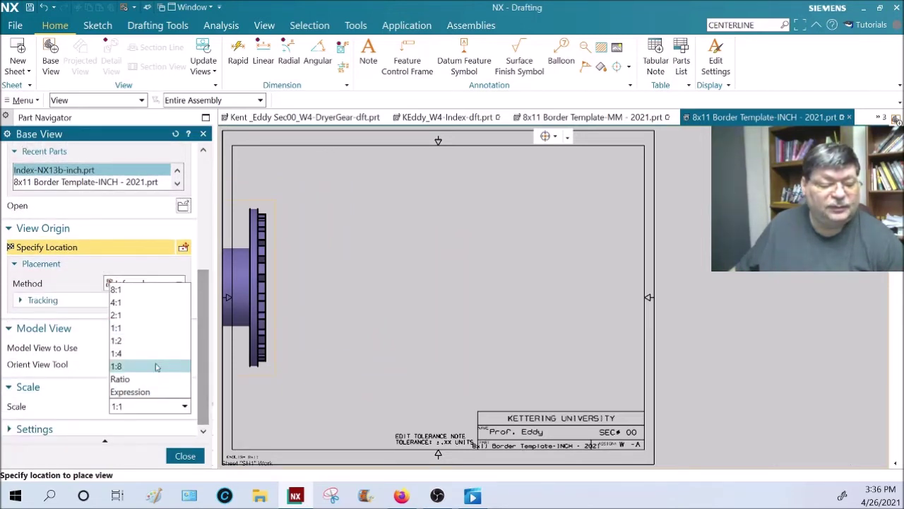
click(141, 343)
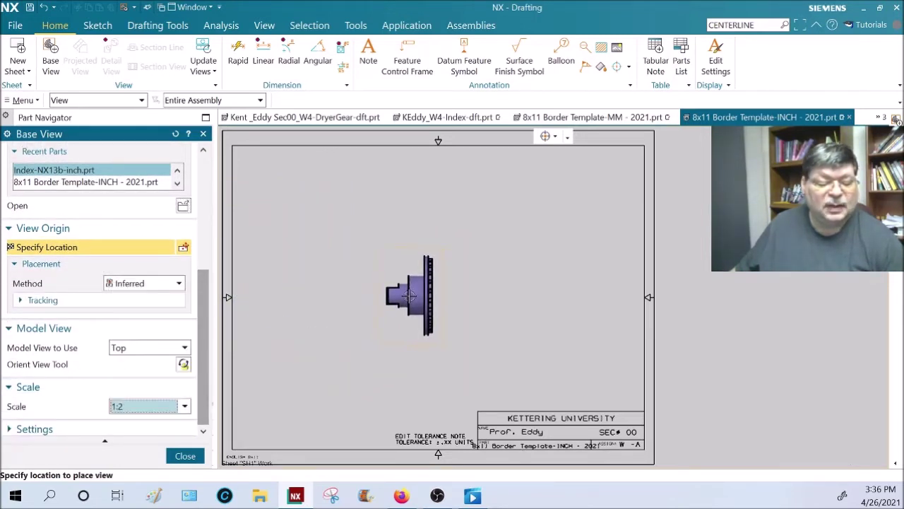
- Place the base view at the sheet centre with projected views right, above, left and below
click(416, 295)
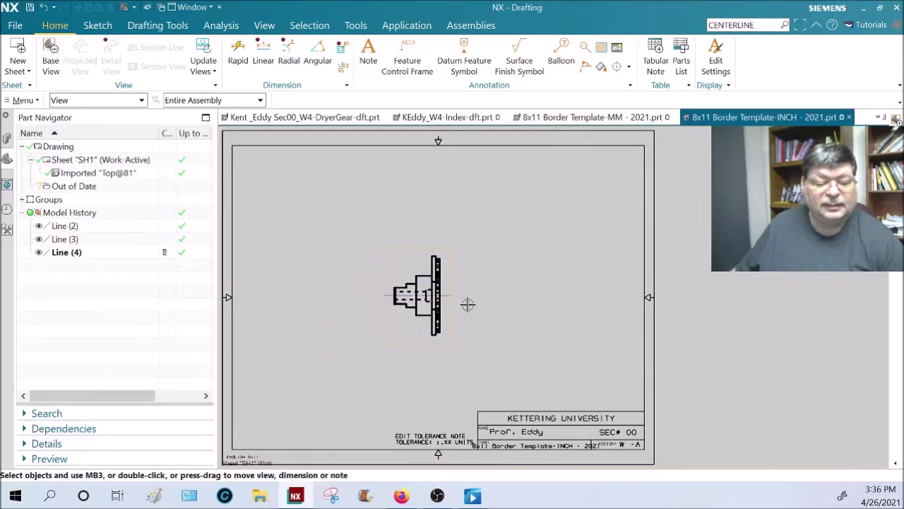
click(507, 295)
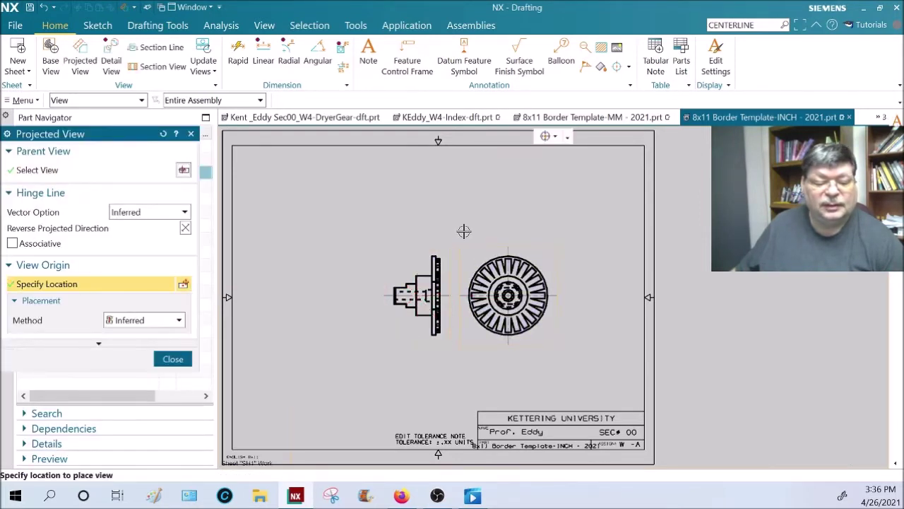
click(424, 200)
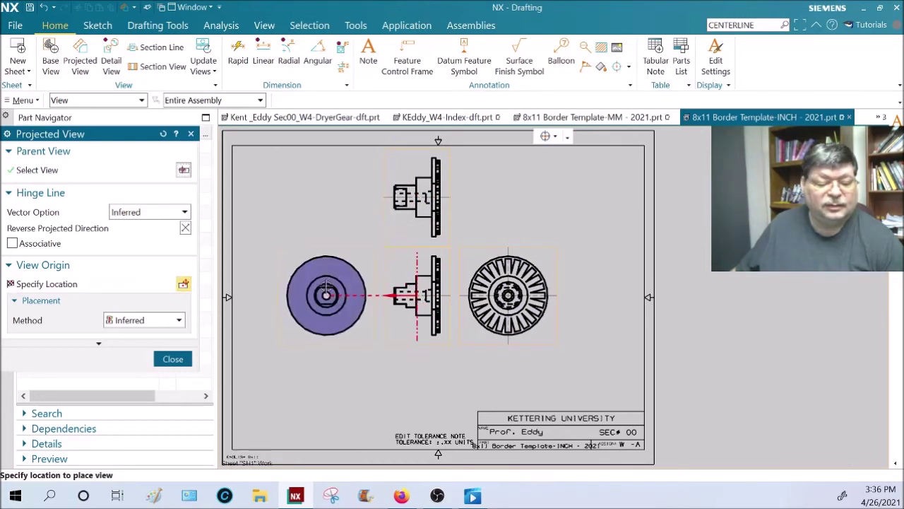
click(324, 295)
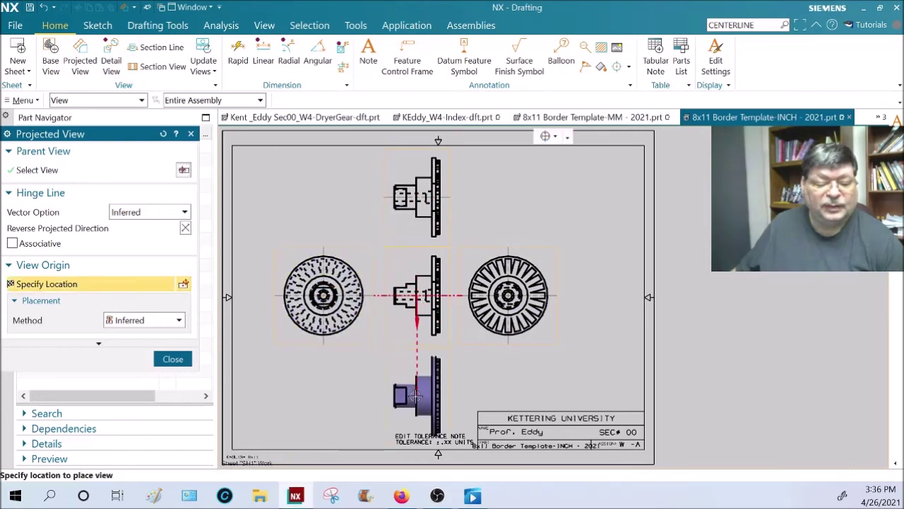
click(448, 365)
middle_click(493, 244)
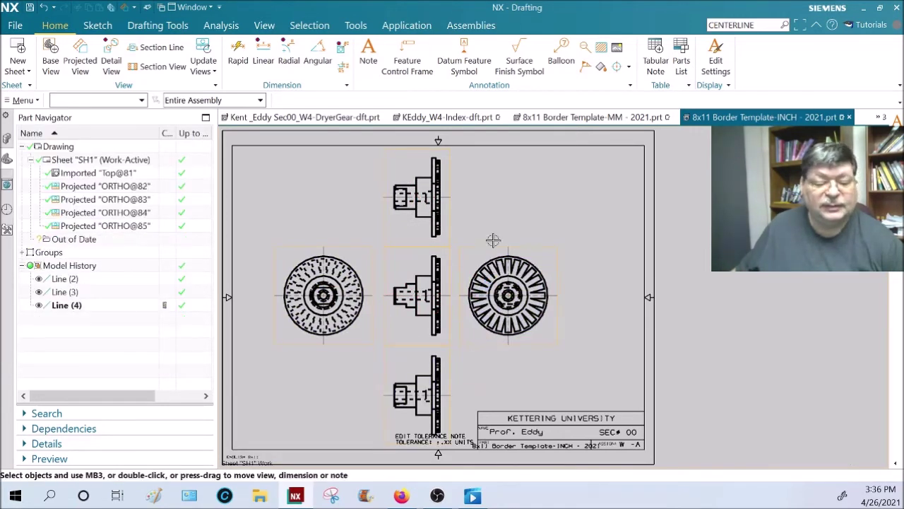
- Add another projected view from the top view
right_click(455, 212)
key(Escape)
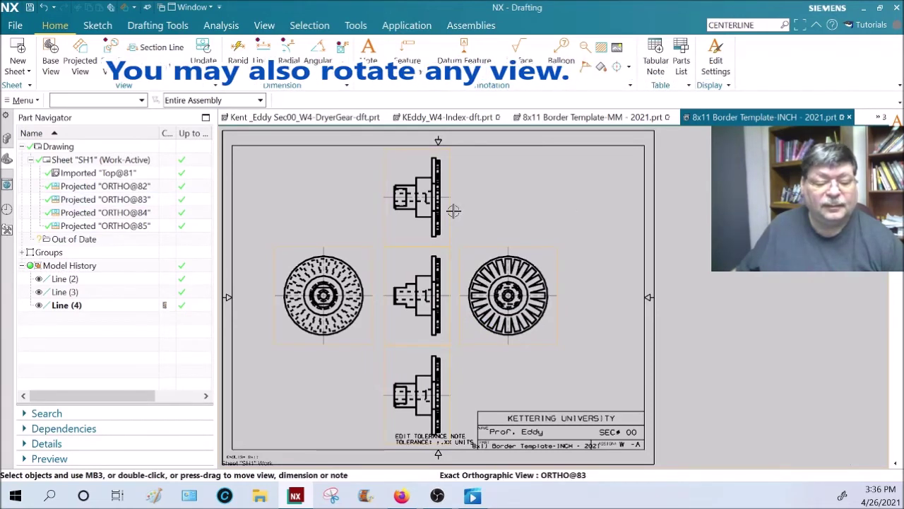
right_click(452, 203)
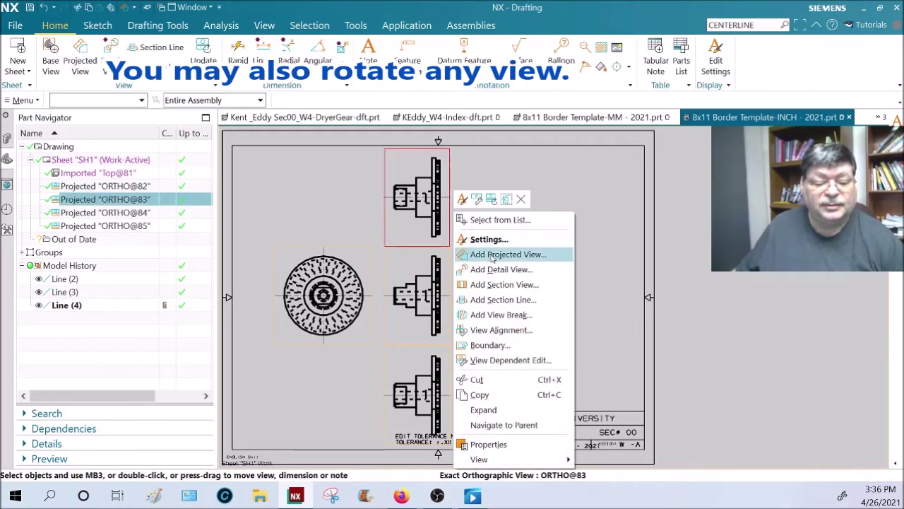
click(497, 254)
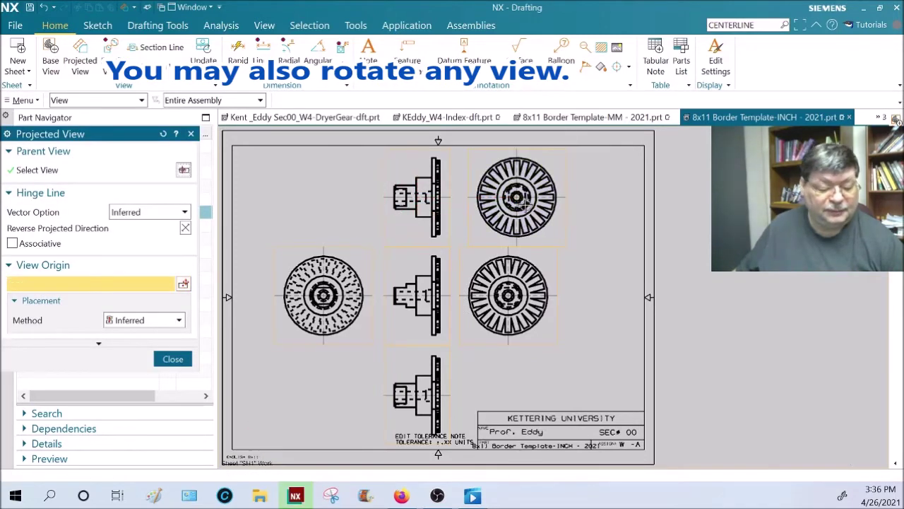
key(Escape)
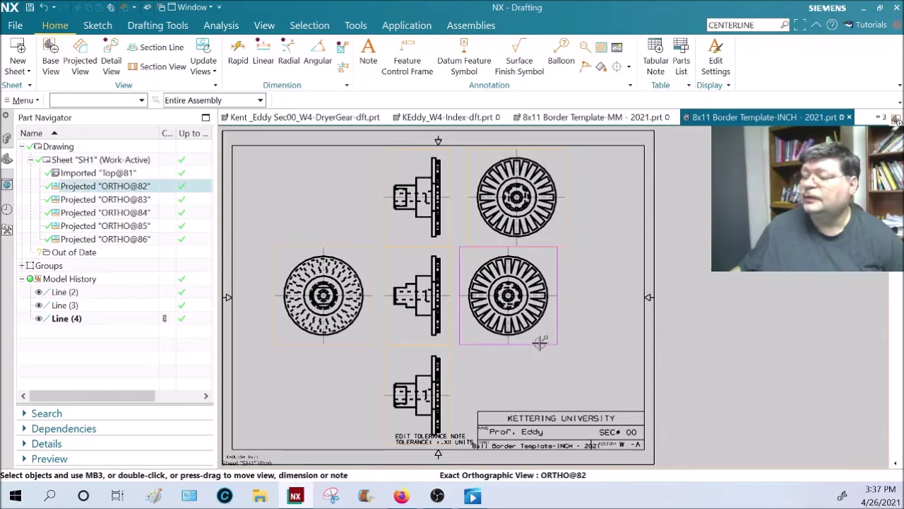
- Move the right-side gear view aside and delete the centre base view with its projections
drag(540, 343, 575, 374)
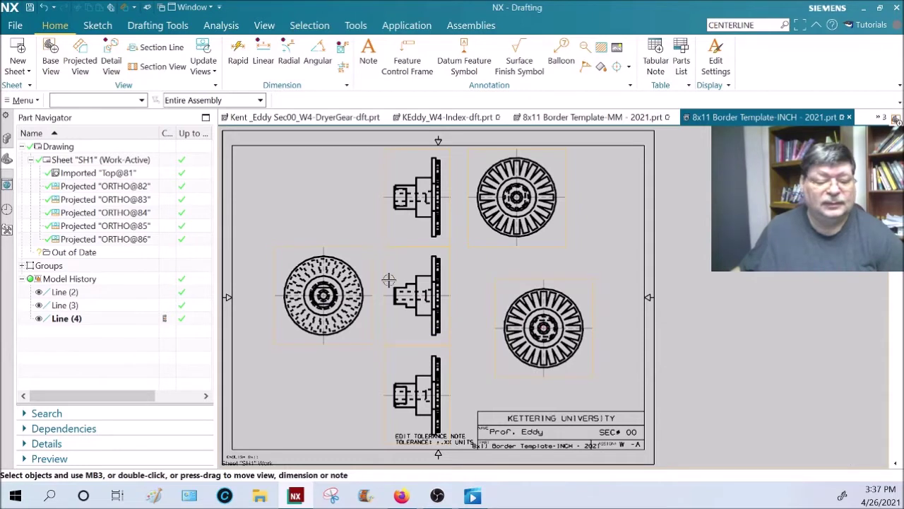
click(449, 281)
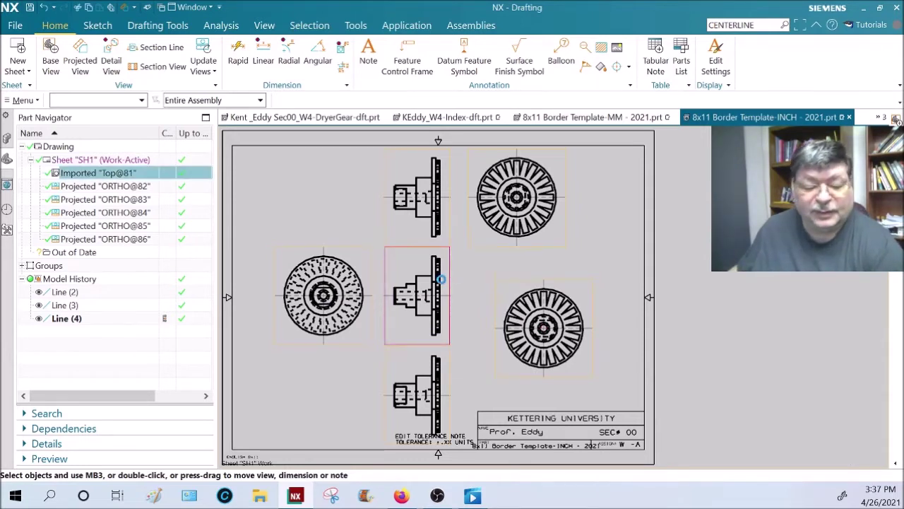
key(Delete)
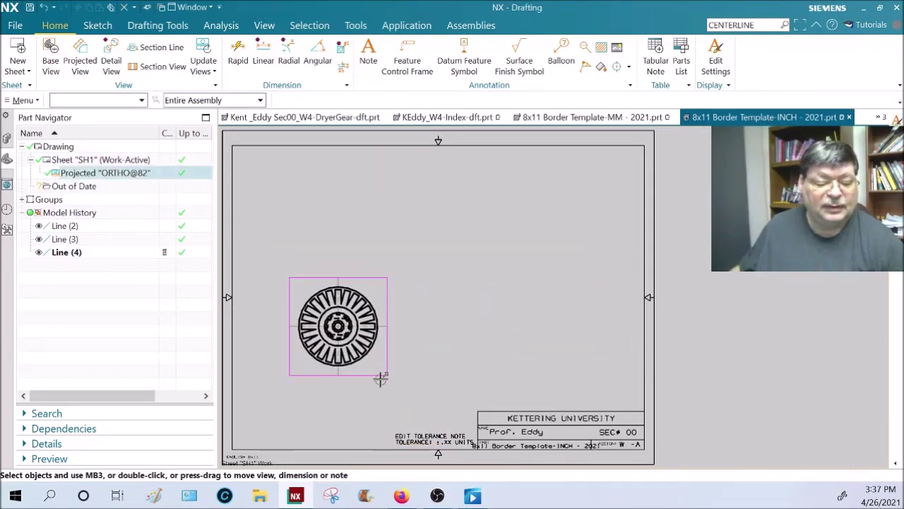
- Change the remaining gear view's scale to a custom 1:1.5 ratio
double_click(379, 376)
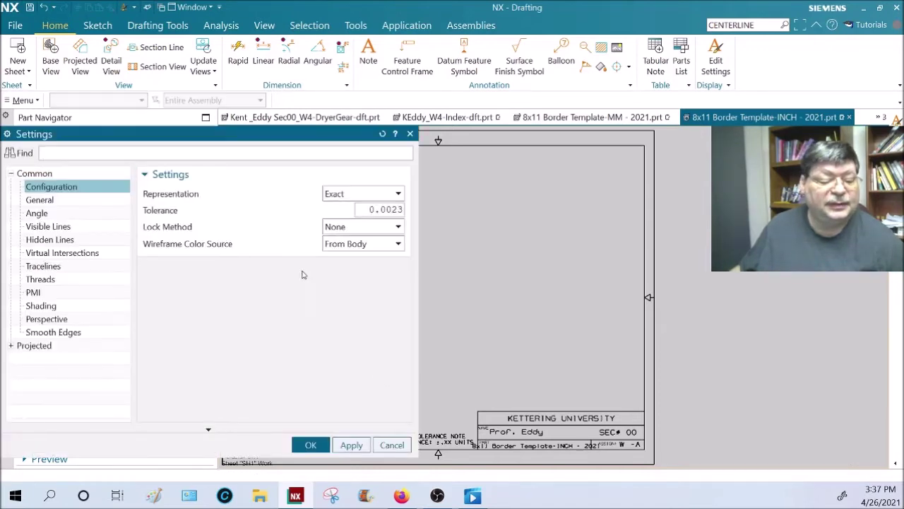
click(51, 200)
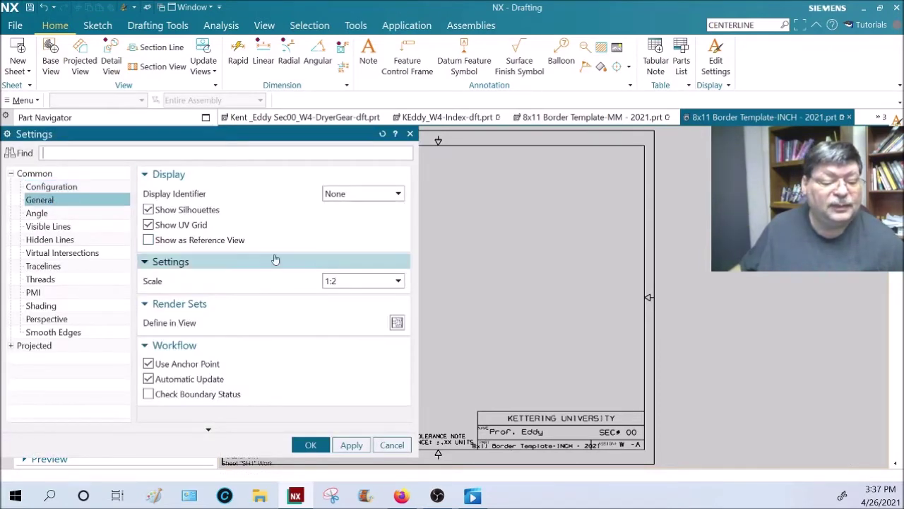
click(398, 281)
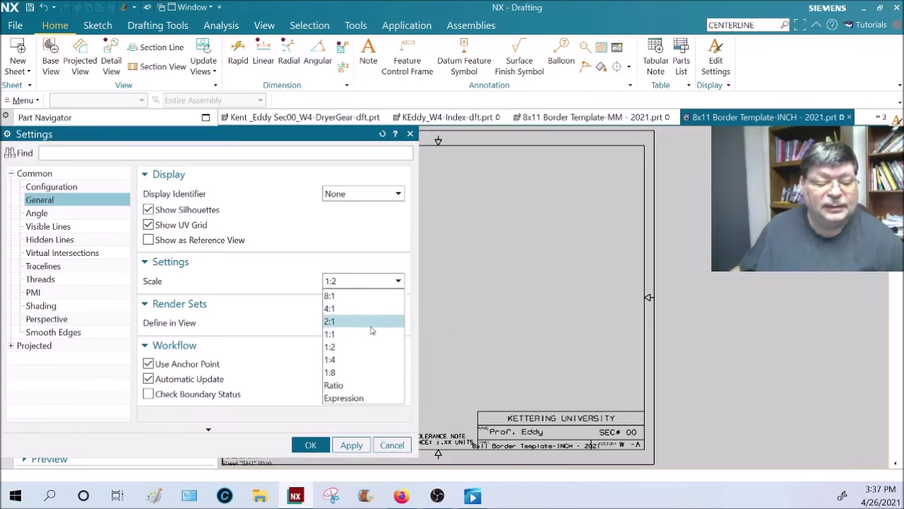
click(367, 334)
drag(336, 137, 813, 175)
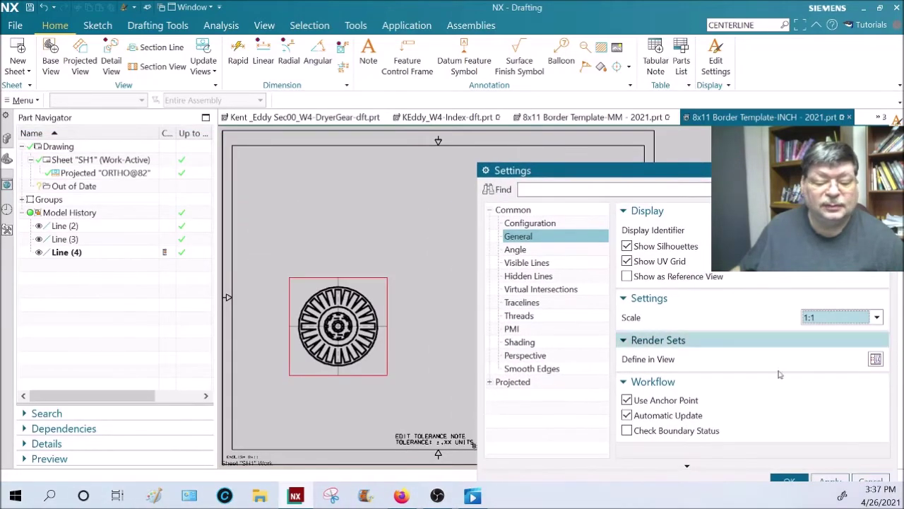
click(832, 480)
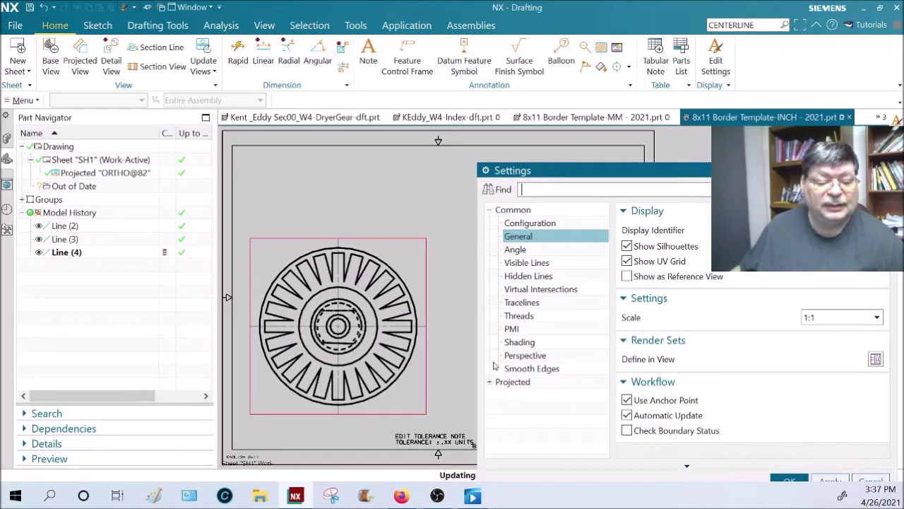
click(817, 319)
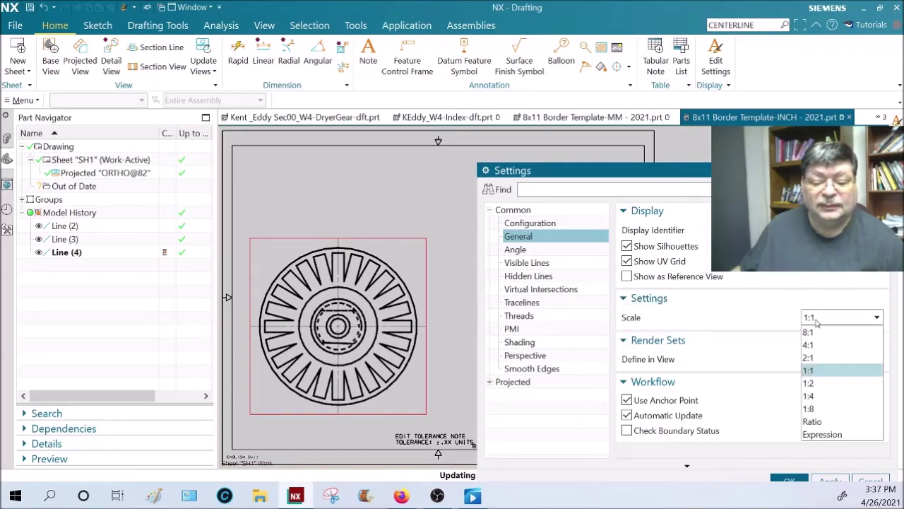
click(814, 420)
double_click(837, 332)
text(1.5000)
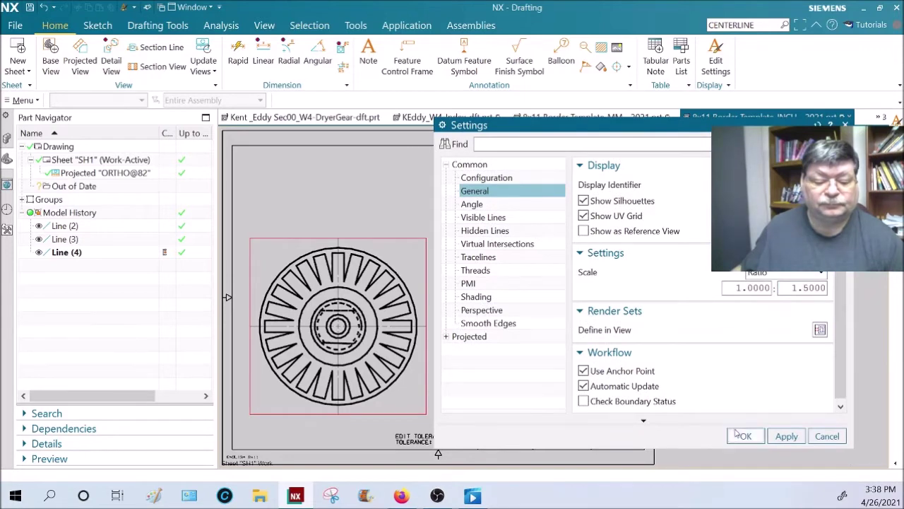
click(745, 436)
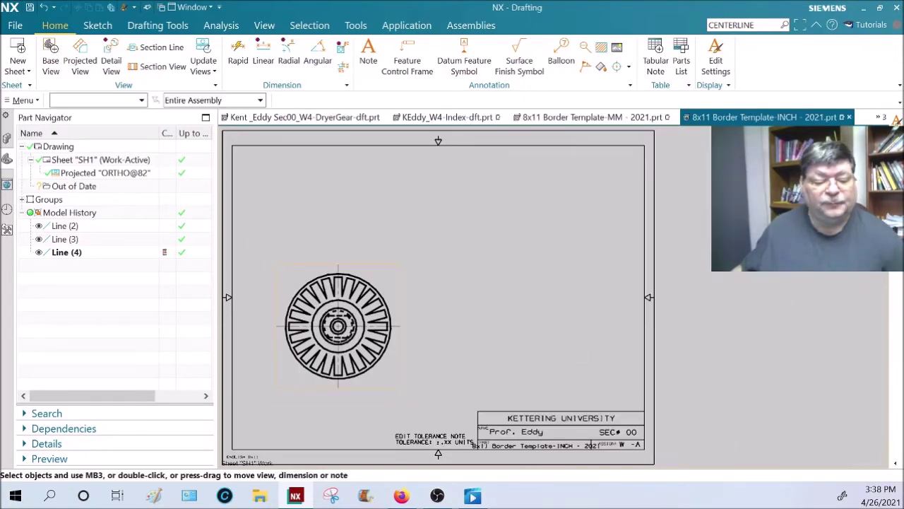
- Project a view above the gear view and a side view to its right
right_click(407, 289)
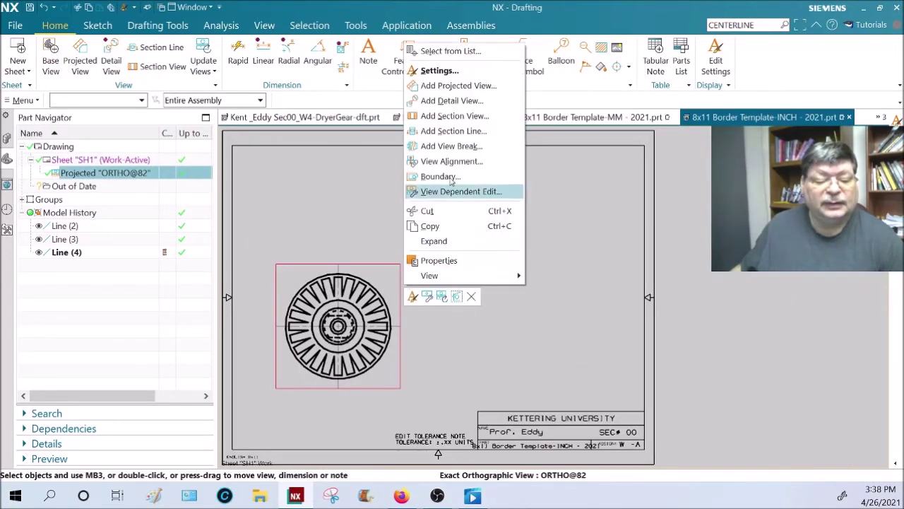
click(460, 88)
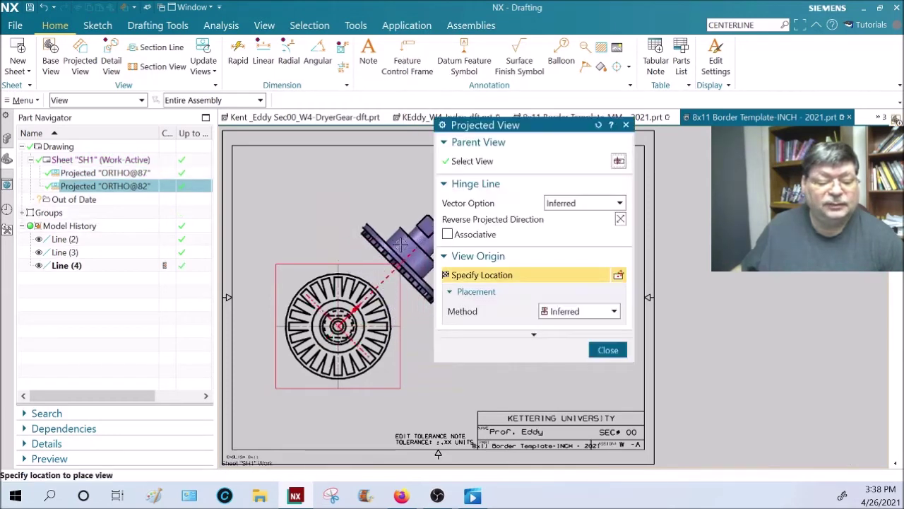
click(365, 211)
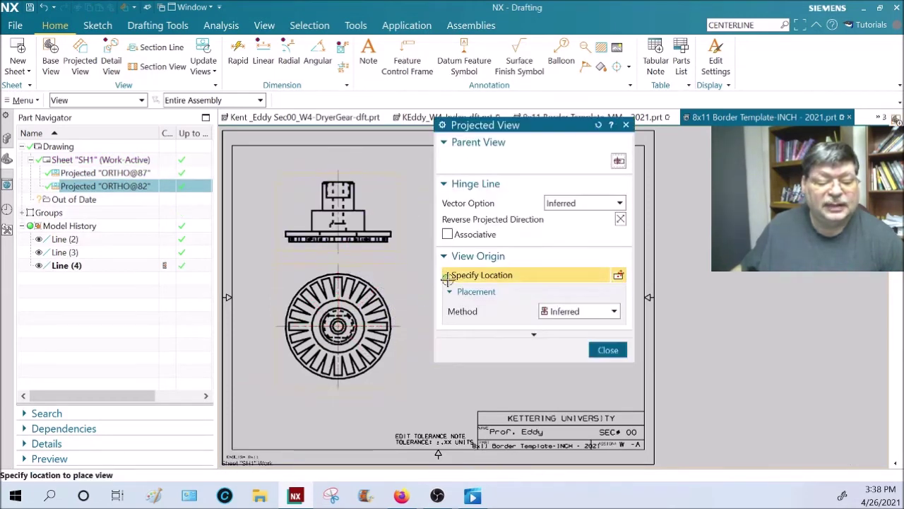
click(427, 331)
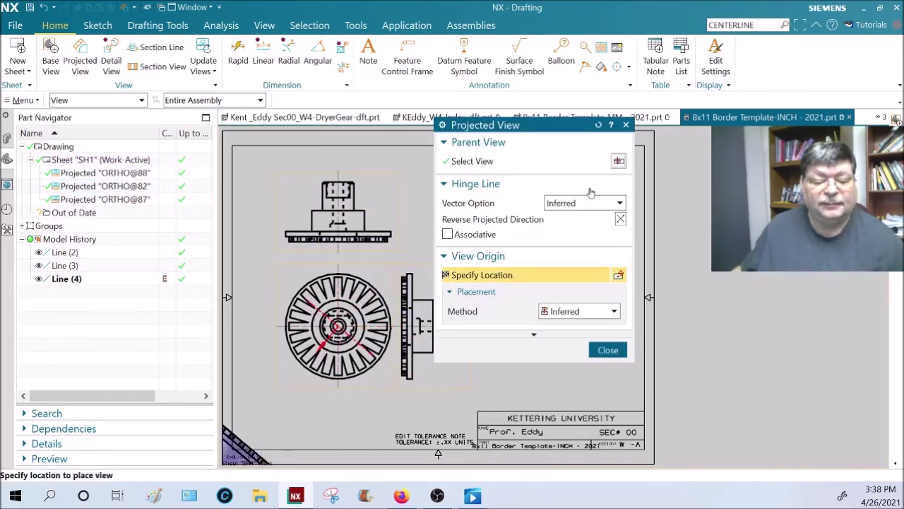
drag(557, 132, 774, 215)
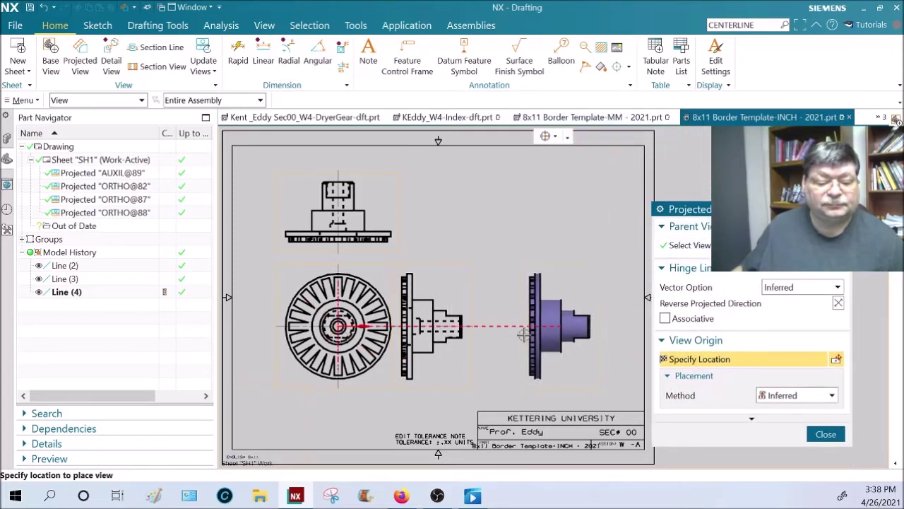
- Move the ORTHO@88 side view further right on the sheet
key(Escape)
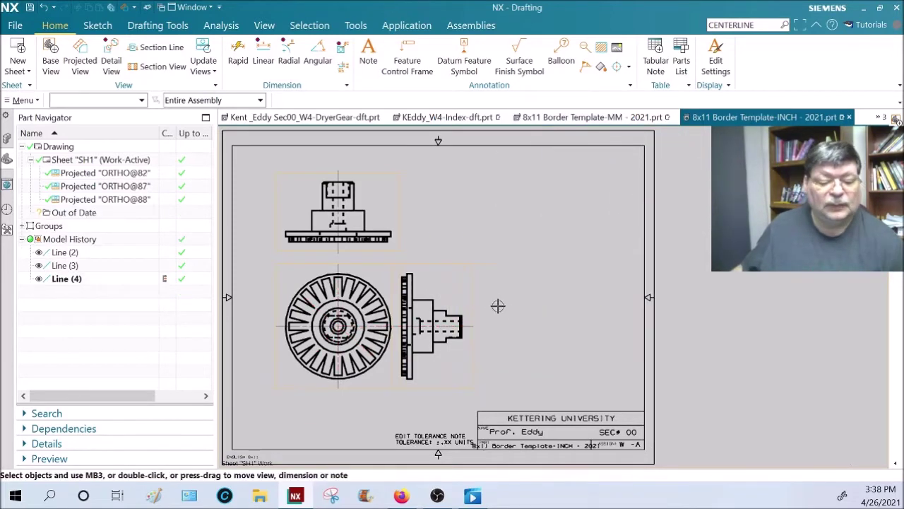
click(472, 276)
drag(468, 273, 553, 274)
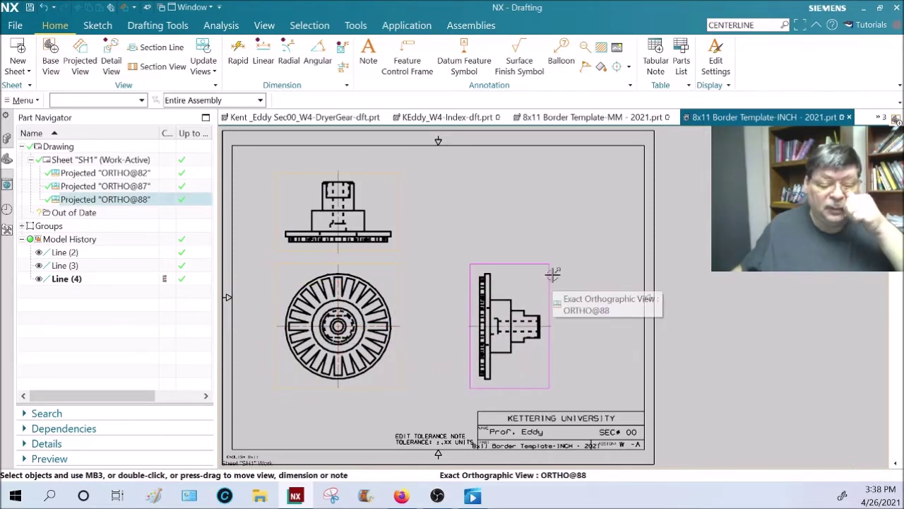
key(Escape)
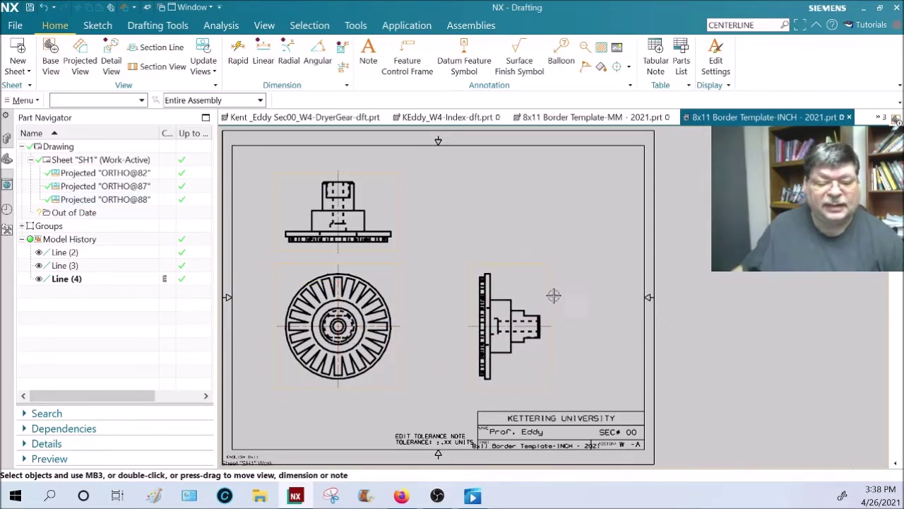
right_click(550, 290)
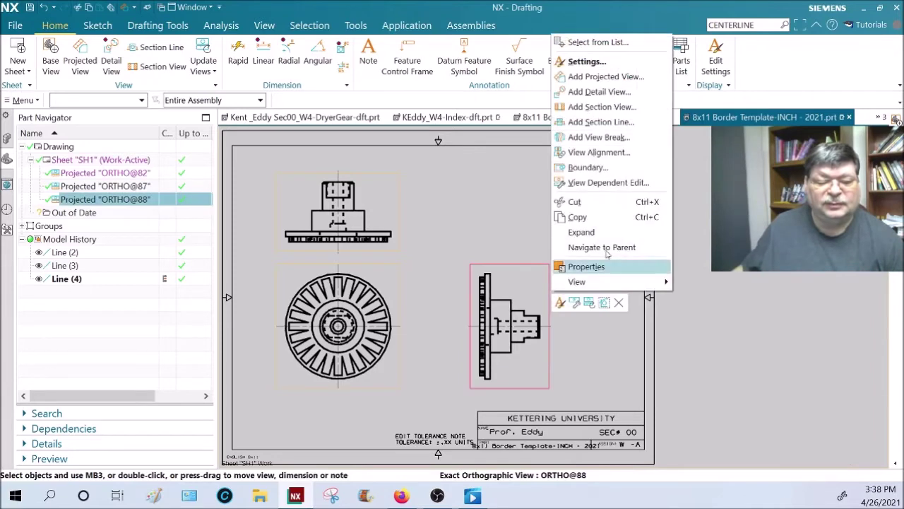
click(605, 82)
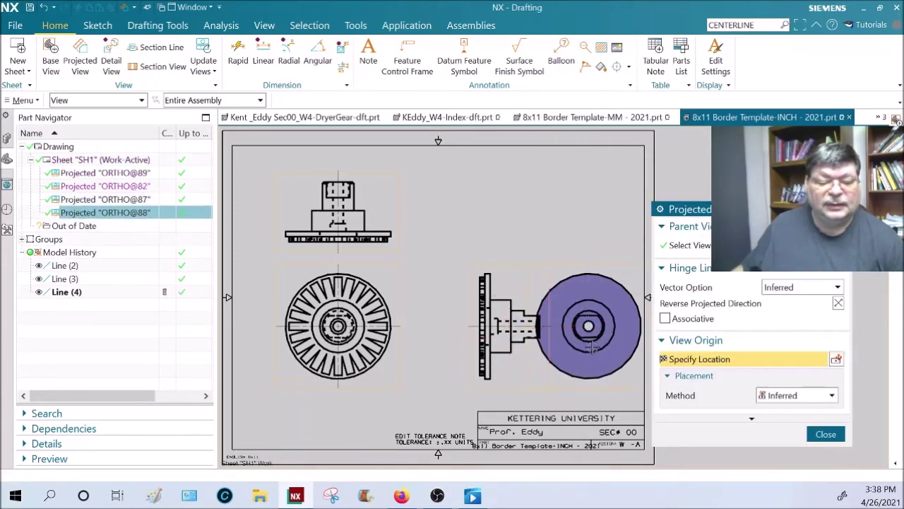
click(594, 336)
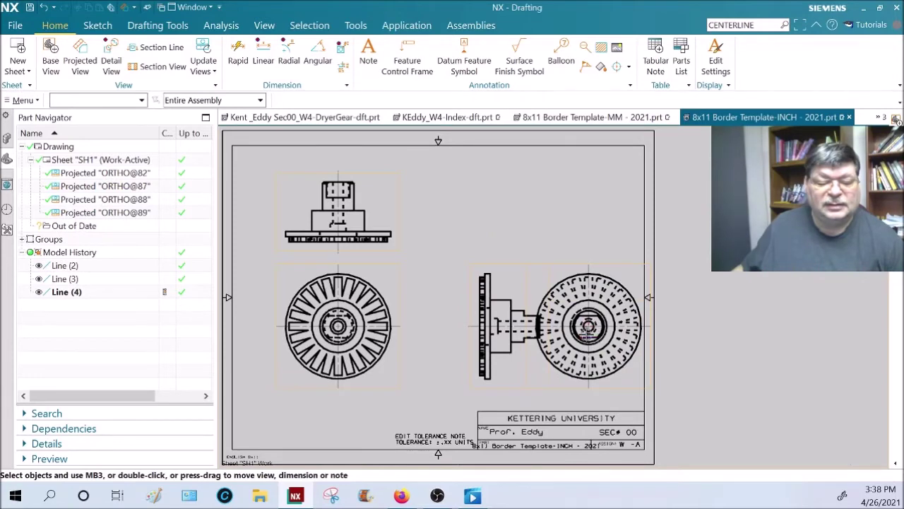
scroll(593, 332, up, 5)
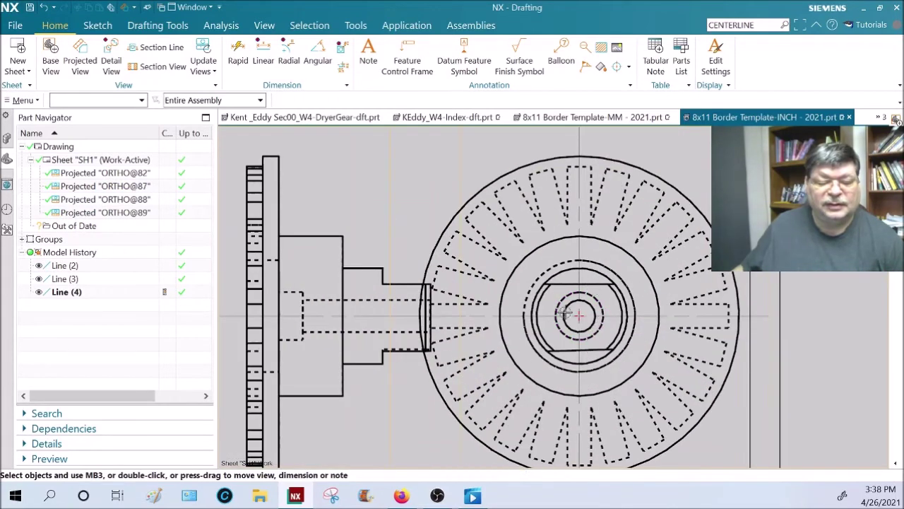
scroll(558, 312, down, 4)
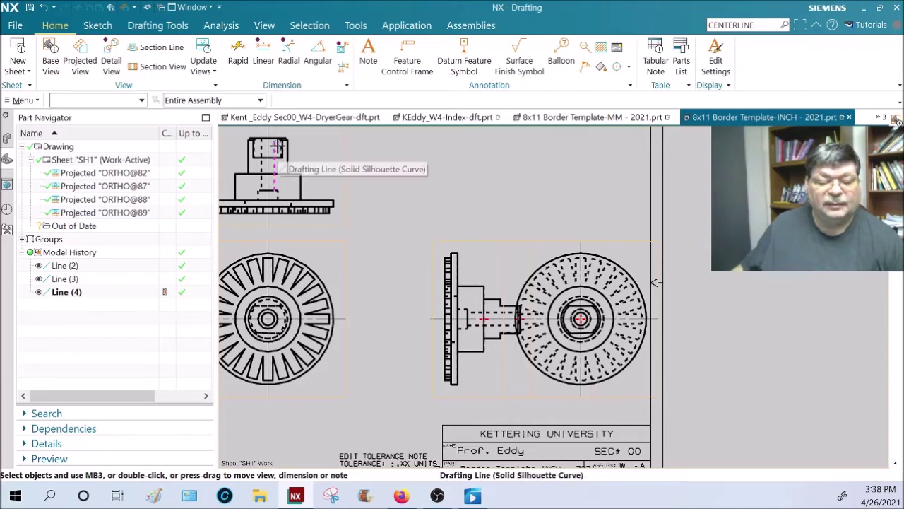
right_click(600, 244)
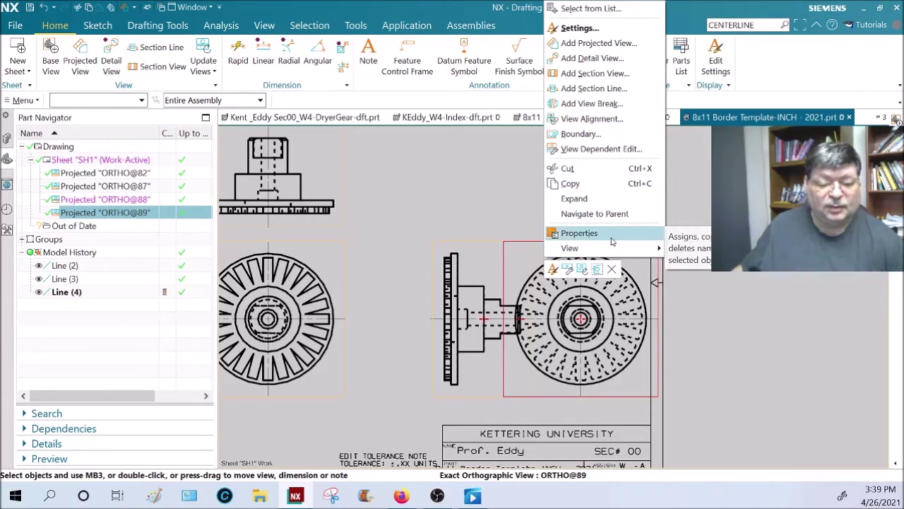
key(Escape)
right_click(661, 240)
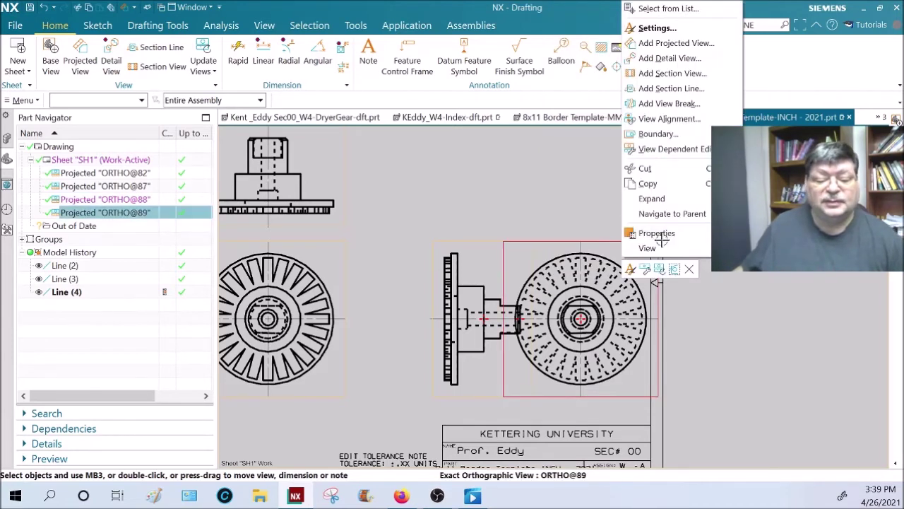
key(Delete)
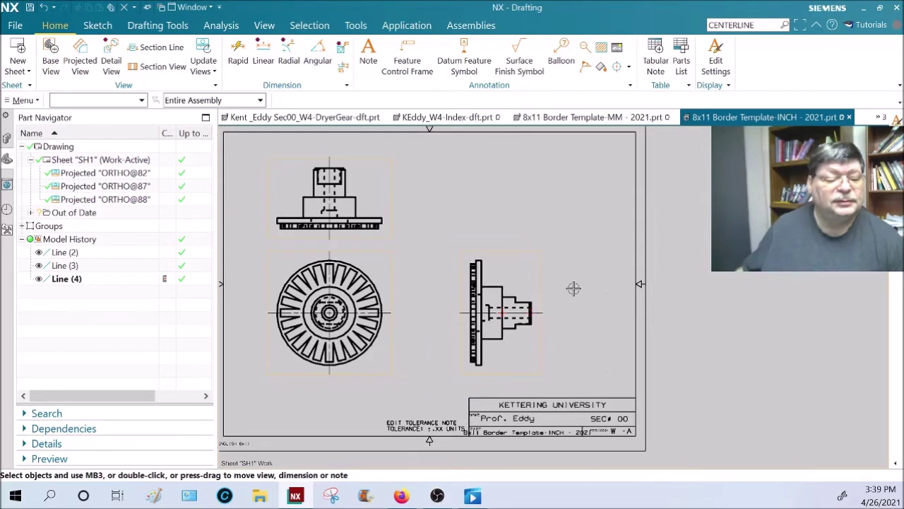
- Start a base view of KEddy_W4-Index-dft using the Isometric model orientation
click(50, 59)
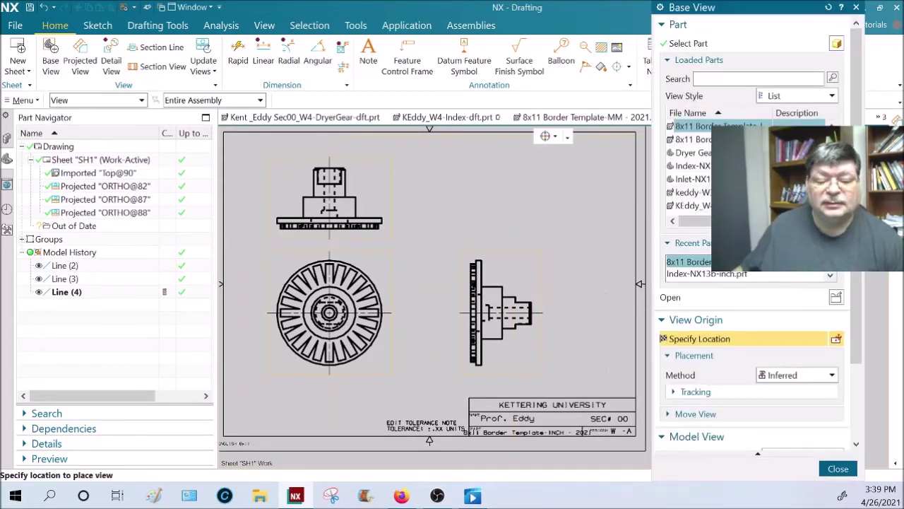
click(692, 205)
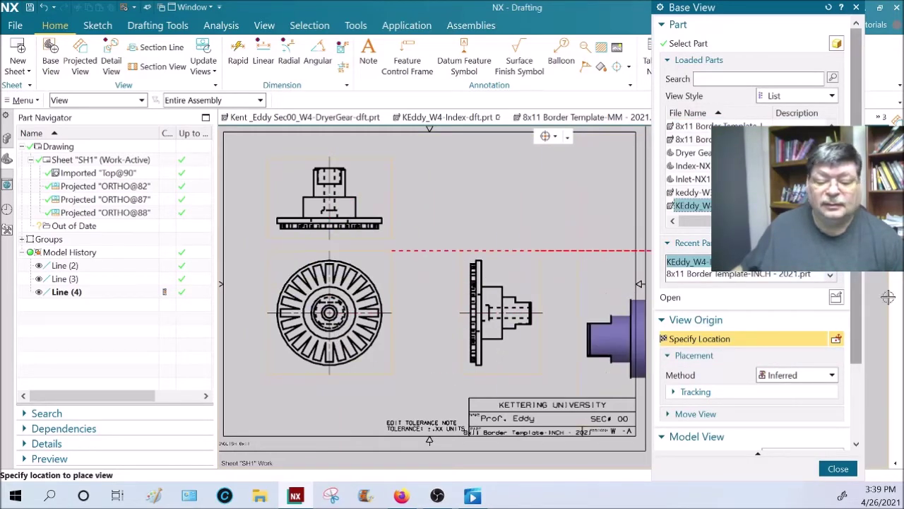
scroll(846, 391, down, 2)
scroll(846, 391, down, 1)
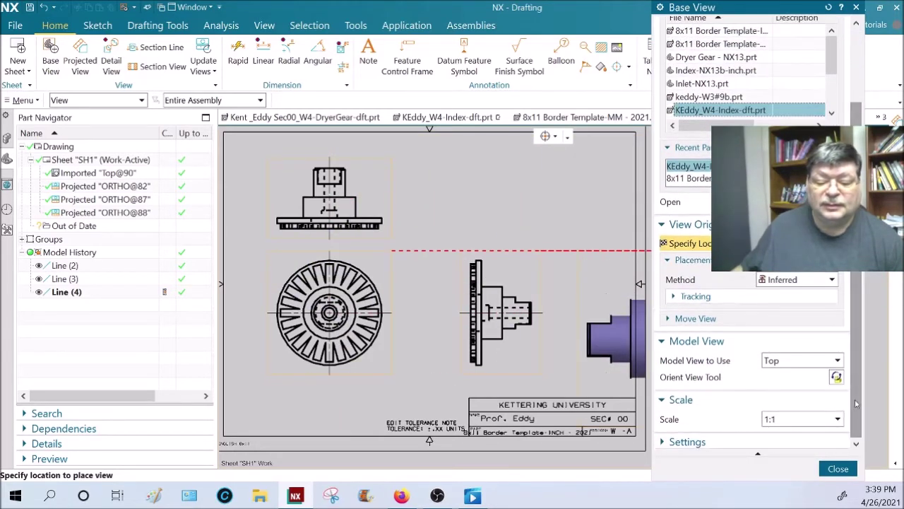
click(838, 361)
click(781, 449)
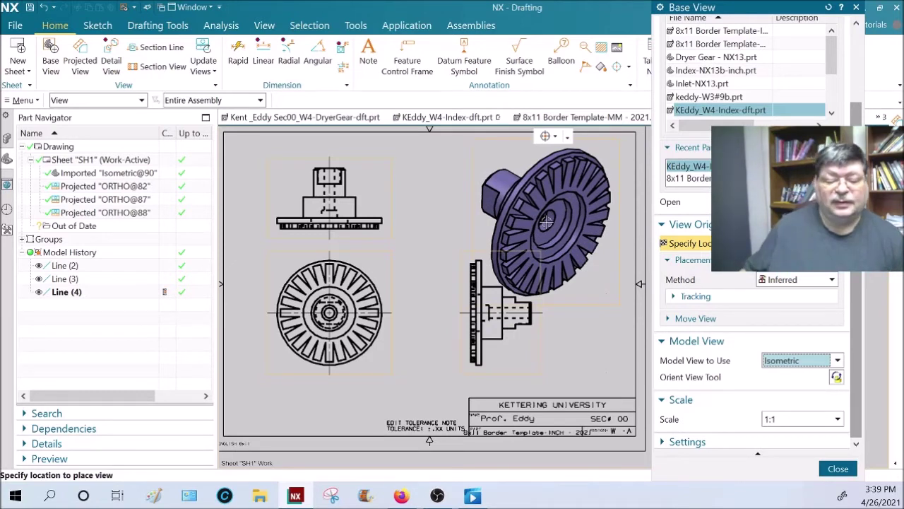
- Reorient the isometric model with 90° rotations about a chosen axis
click(836, 377)
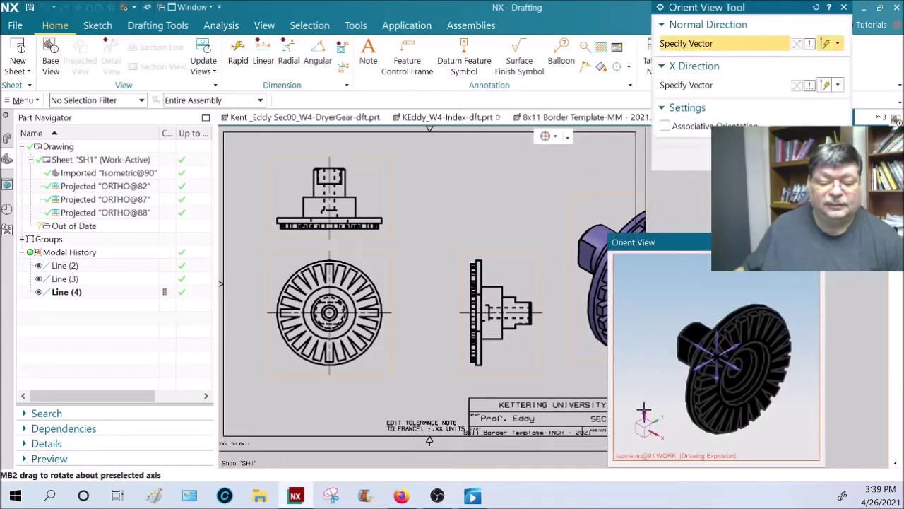
click(653, 395)
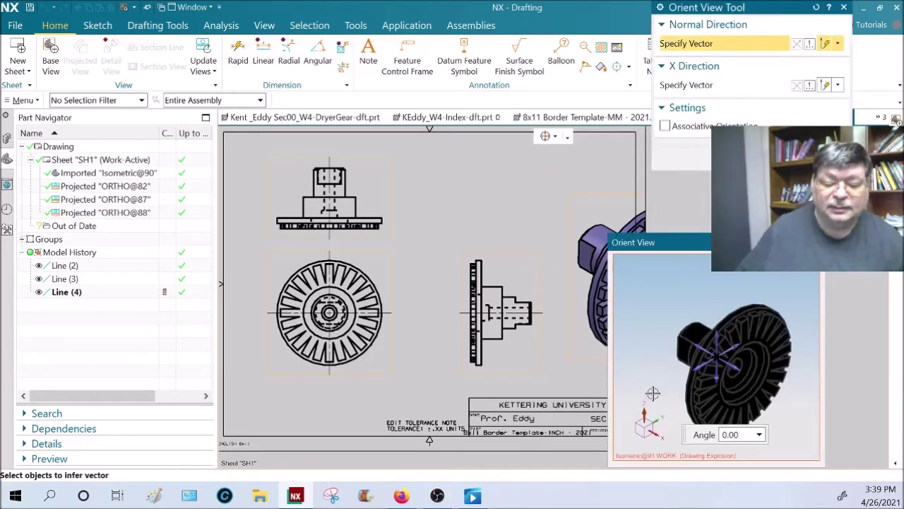
click(747, 436)
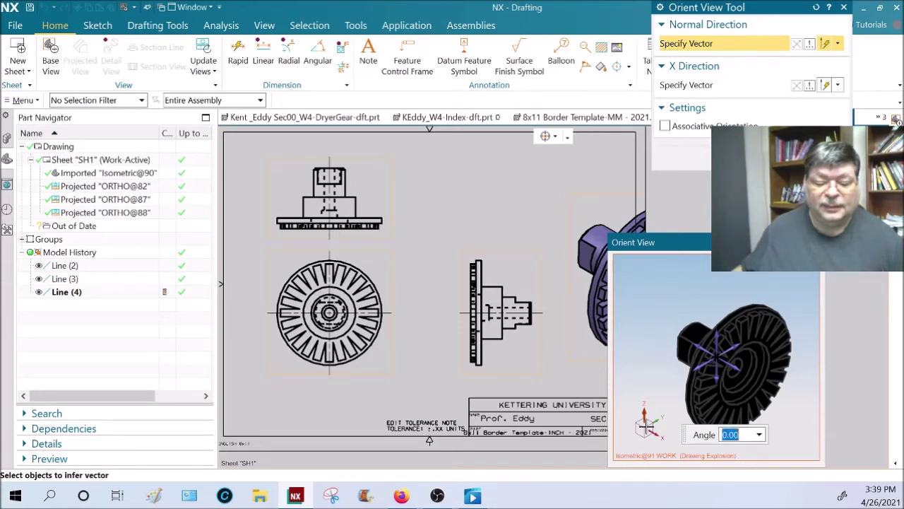
text(9)
click(648, 428)
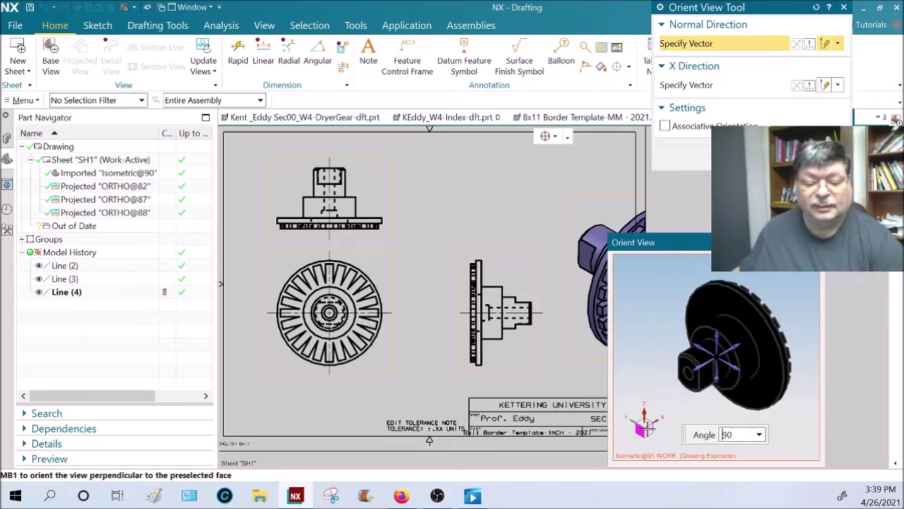
click(648, 428)
click(648, 428)
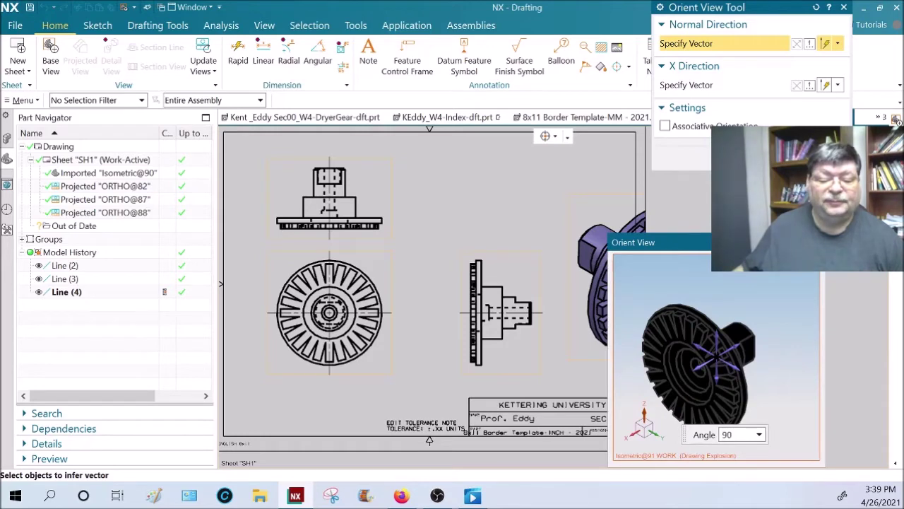
middle_click(690, 311)
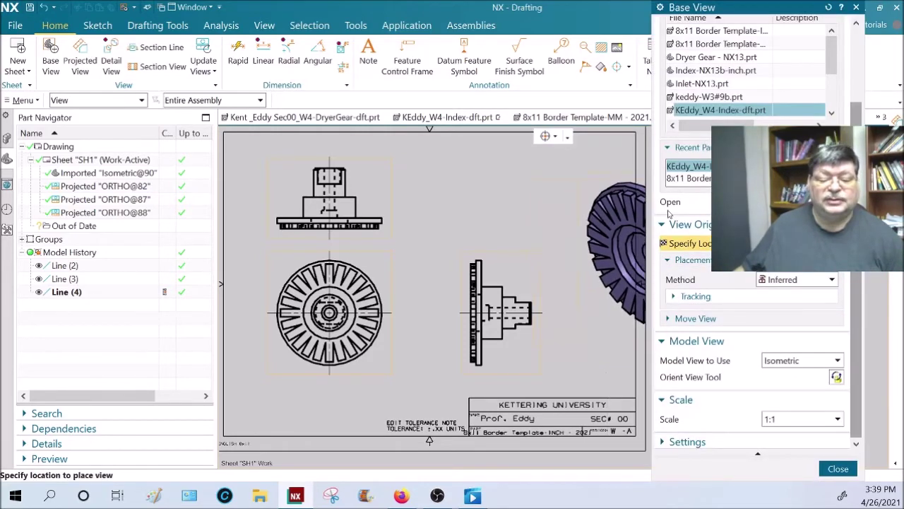
- Set the view scale to 1:2 and place the isometric view at the sheet's upper right
drag(729, 9, 138, 26)
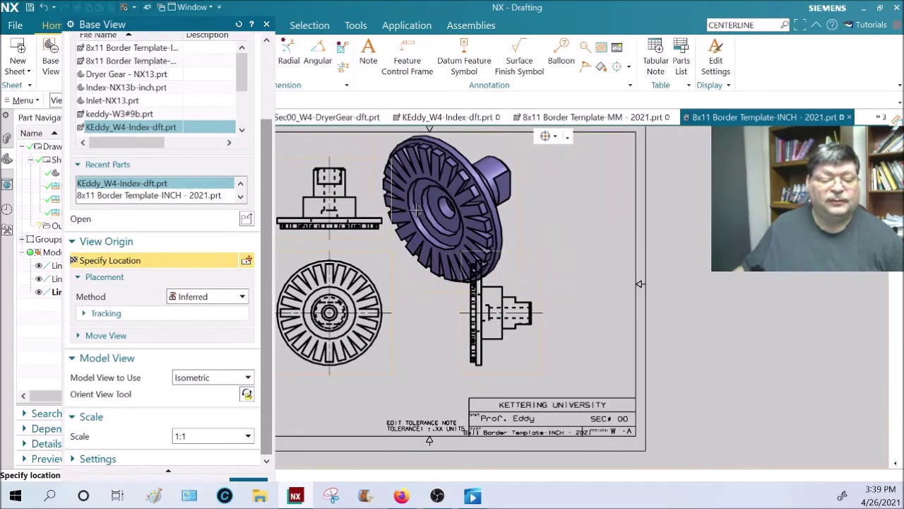
click(247, 437)
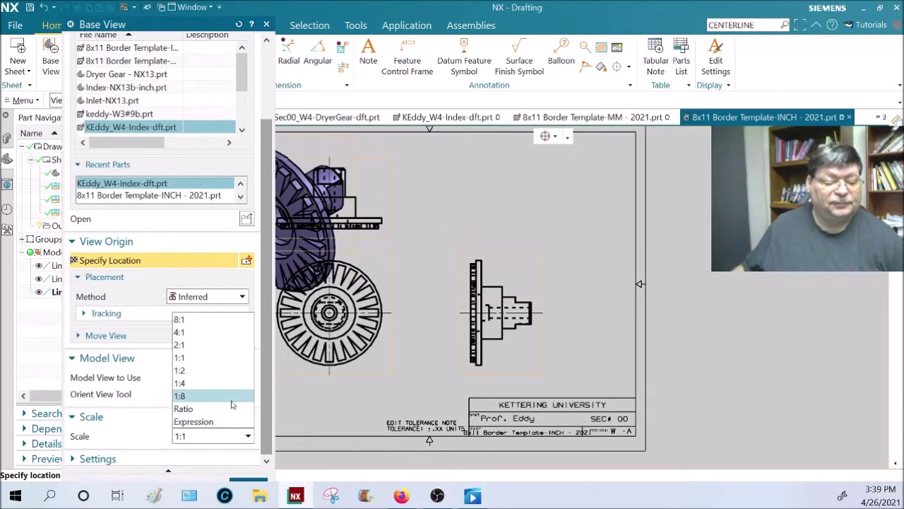
click(180, 370)
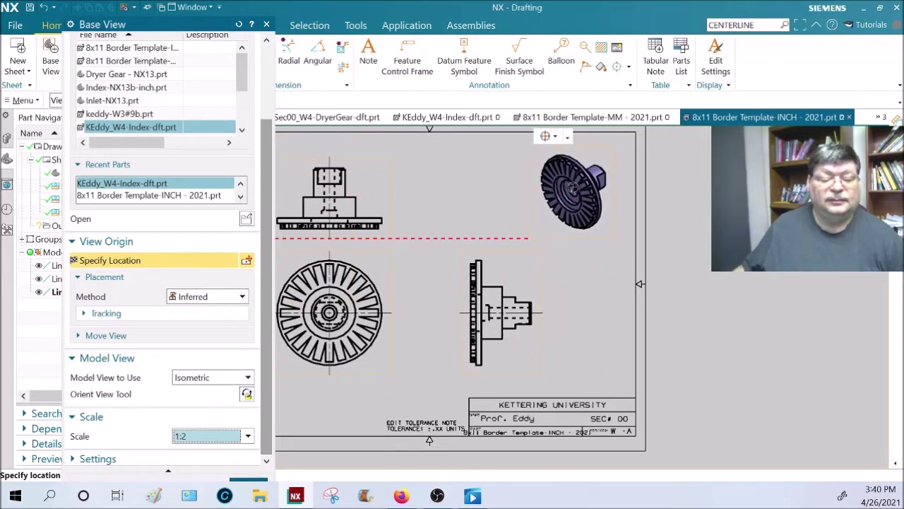
click(576, 183)
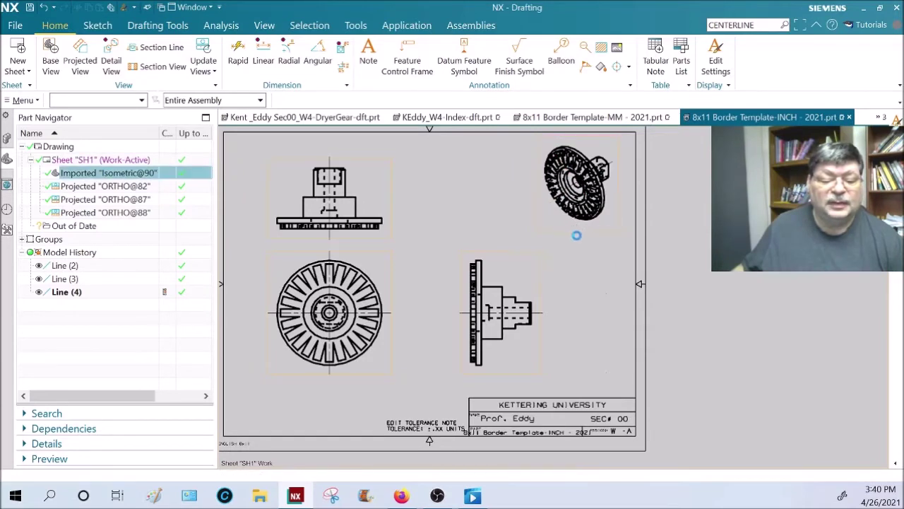
double_click(572, 231)
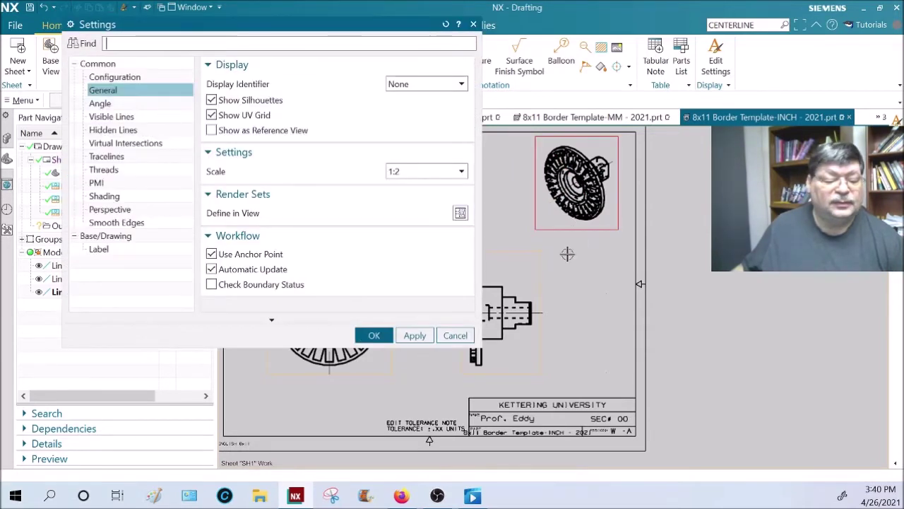
click(118, 131)
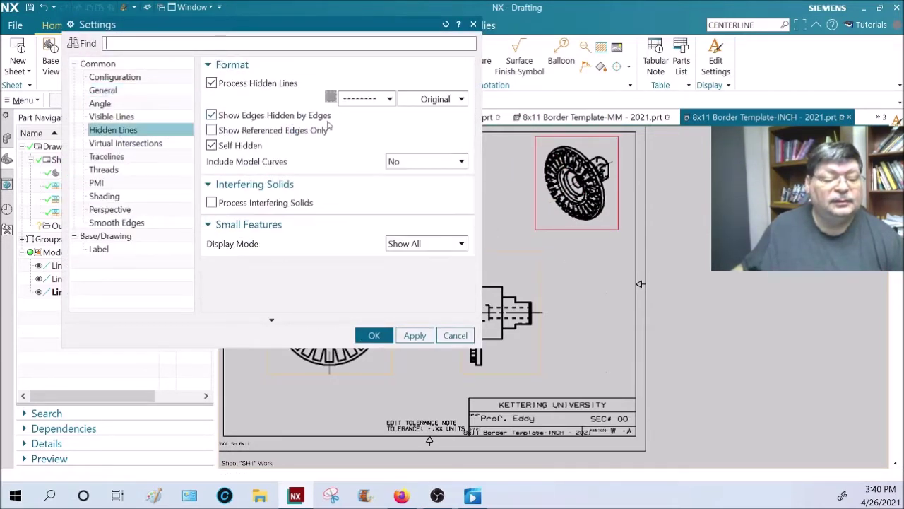
click(388, 102)
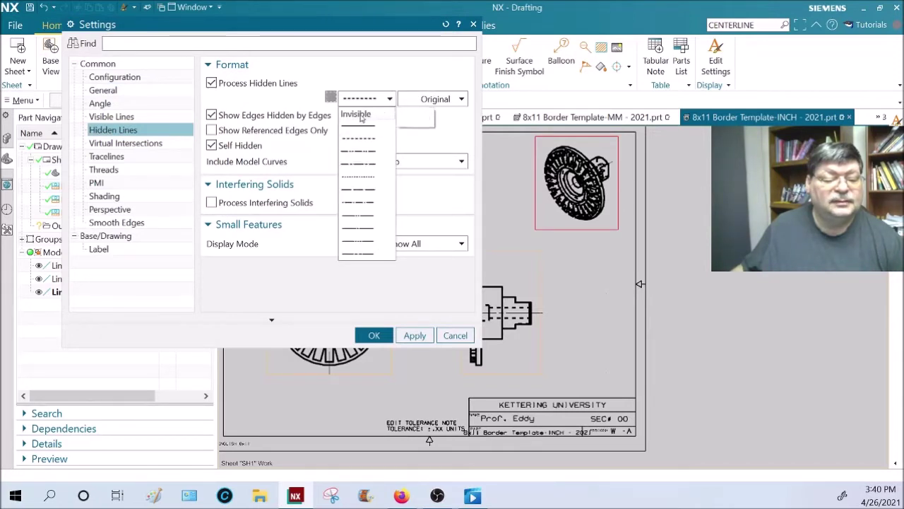
click(357, 113)
click(111, 196)
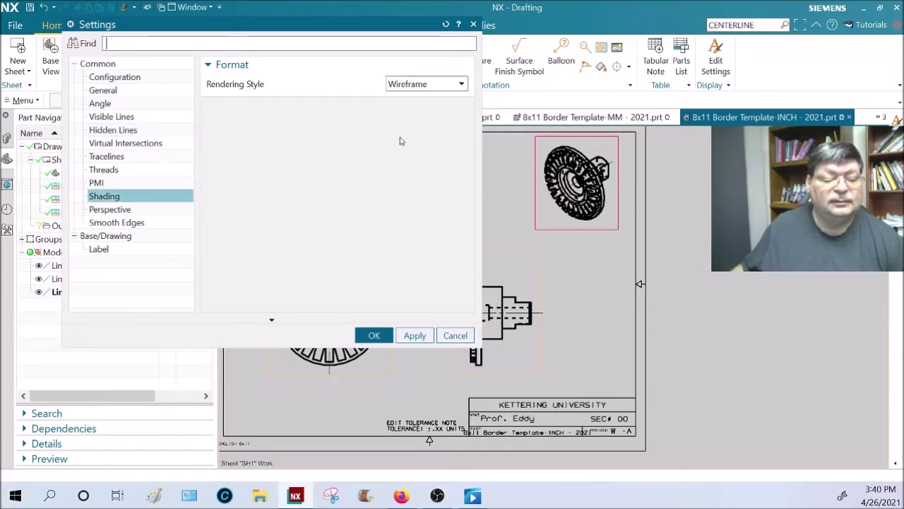
click(428, 84)
click(403, 94)
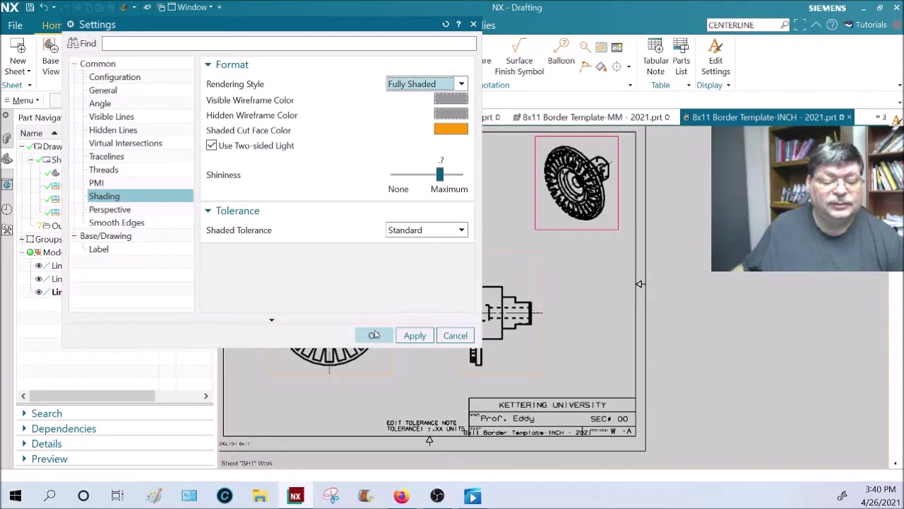
click(374, 335)
drag(524, 236, 623, 134)
key(Escape)
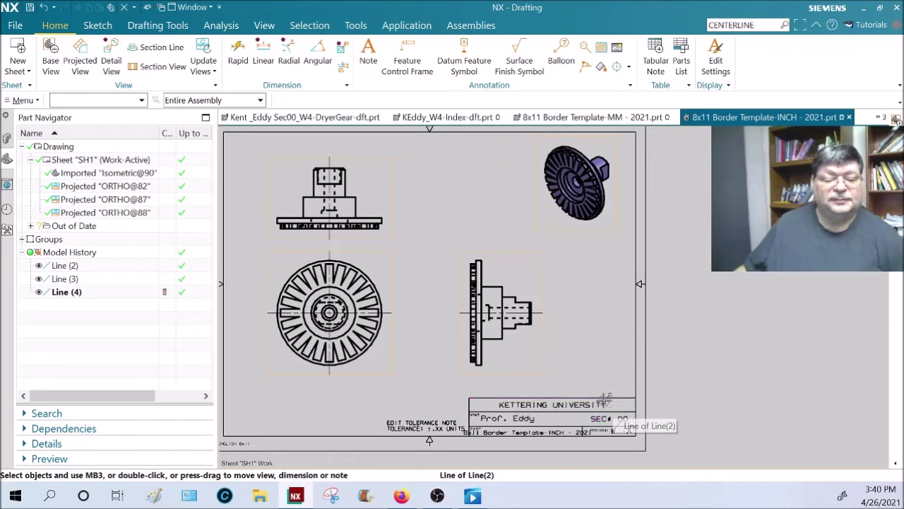
- Place three placeholder notes beneath the top, front and right side views
click(374, 51)
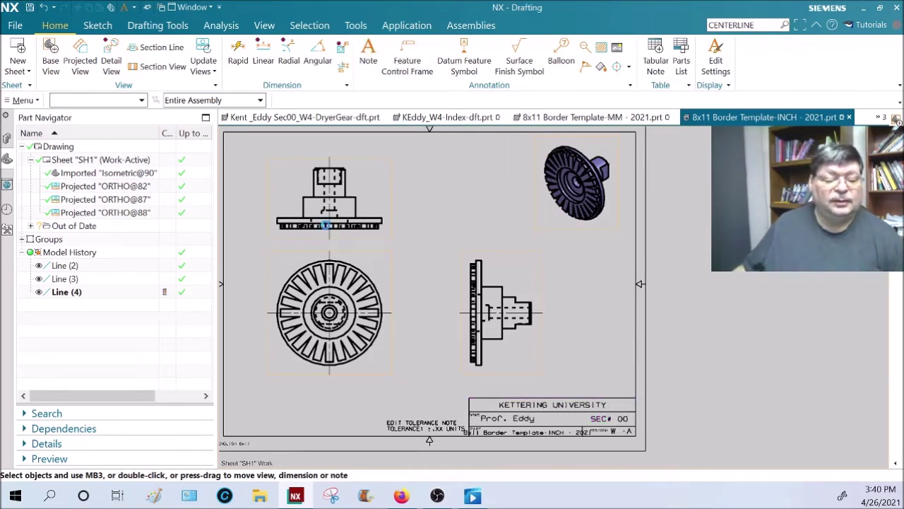
click(314, 242)
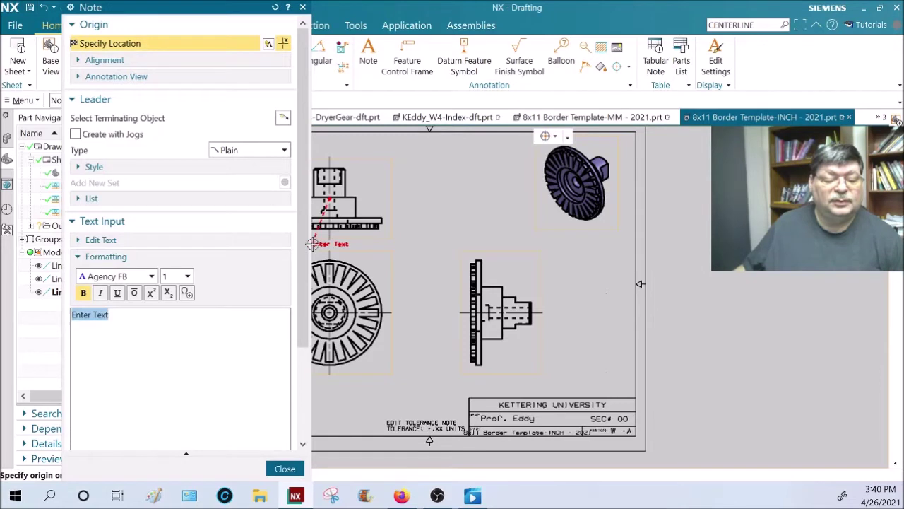
click(316, 379)
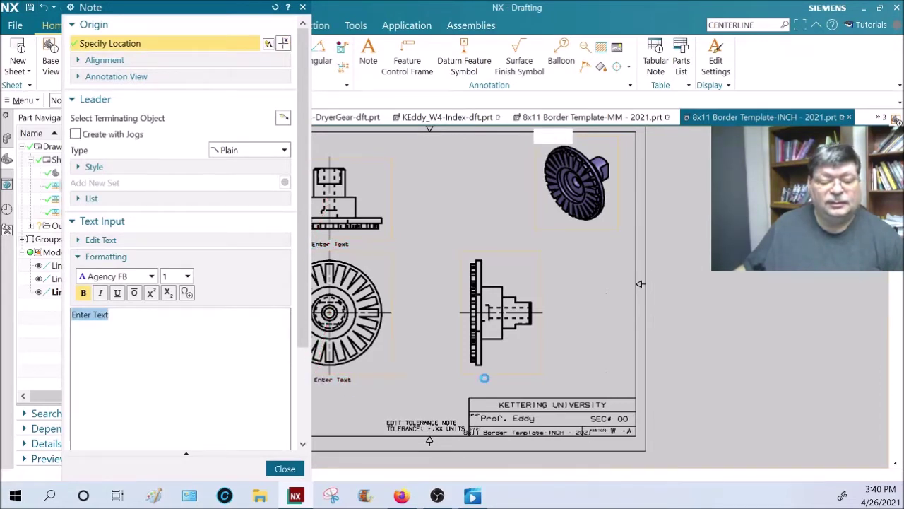
click(481, 376)
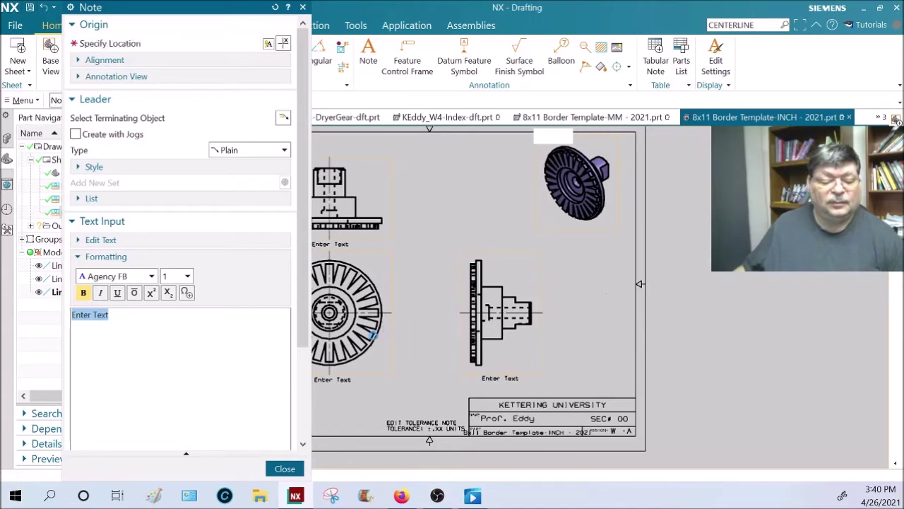
key(Escape)
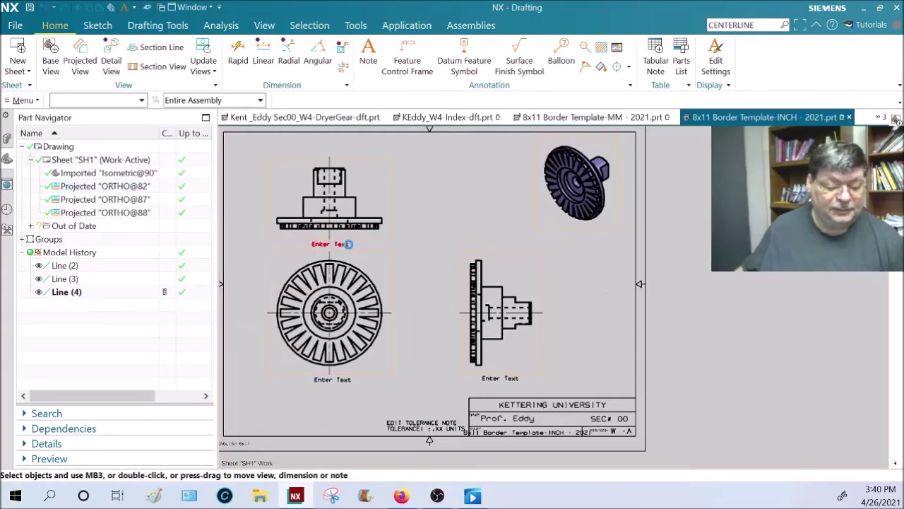
- Change the note under the top view to read TOP VIEW
double_click(348, 244)
text(TOP)
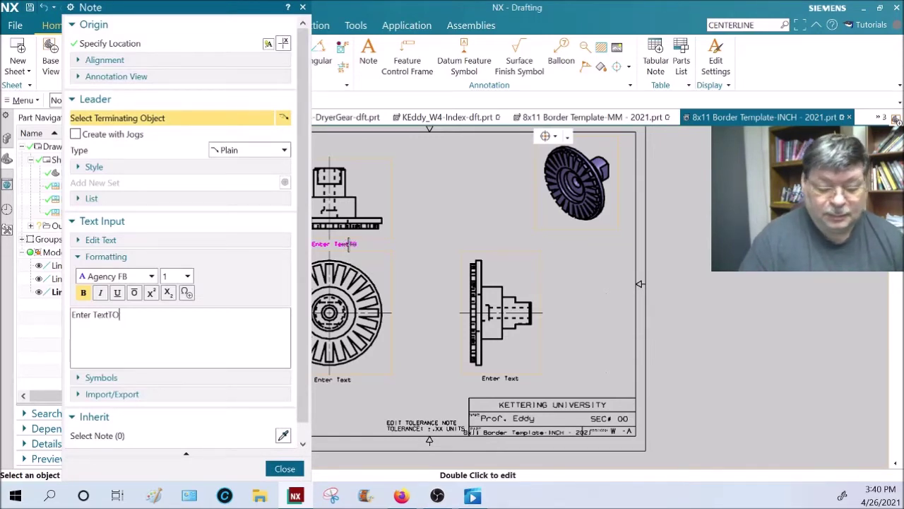
key(ctrl+a)
key(Delete)
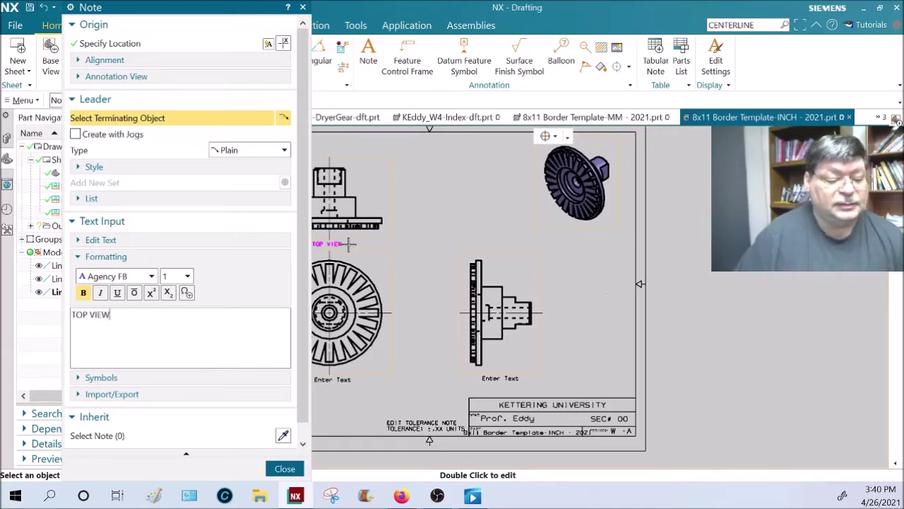
click(348, 243)
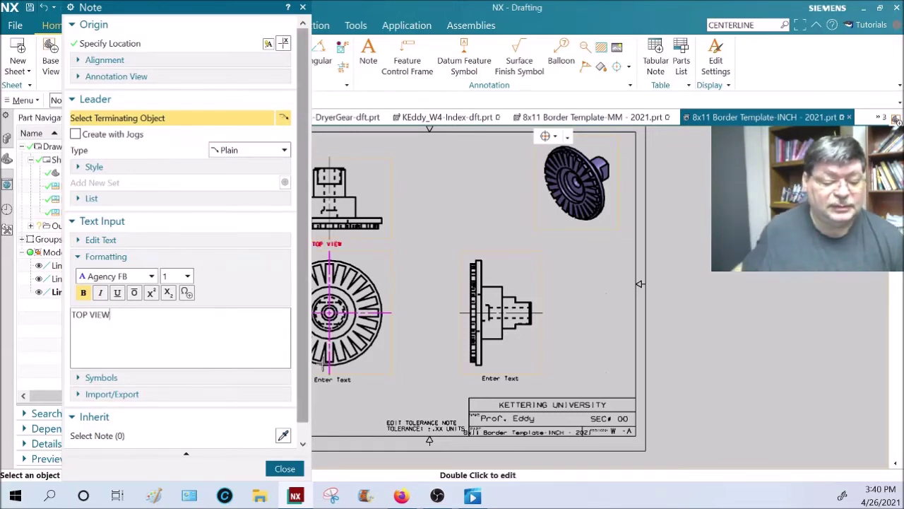
click(285, 468)
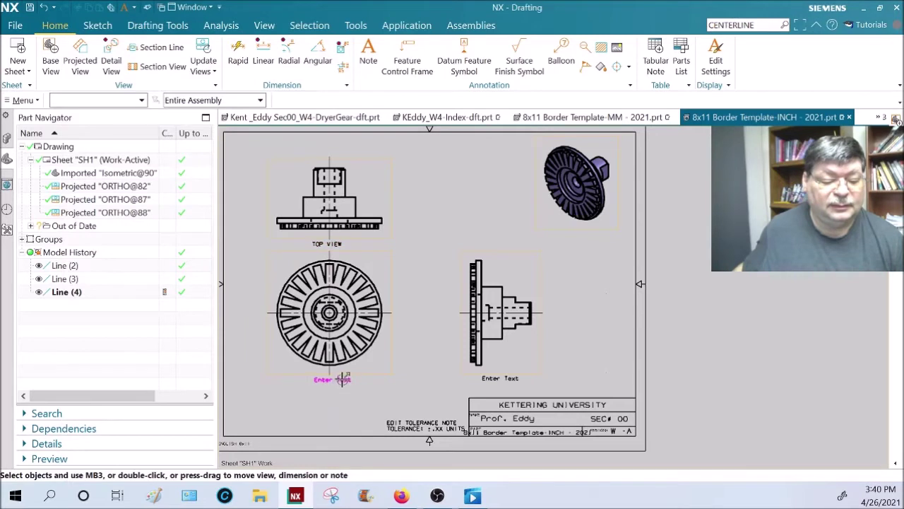
- Change the note under the front view to read FRONT VIEW
double_click(333, 380)
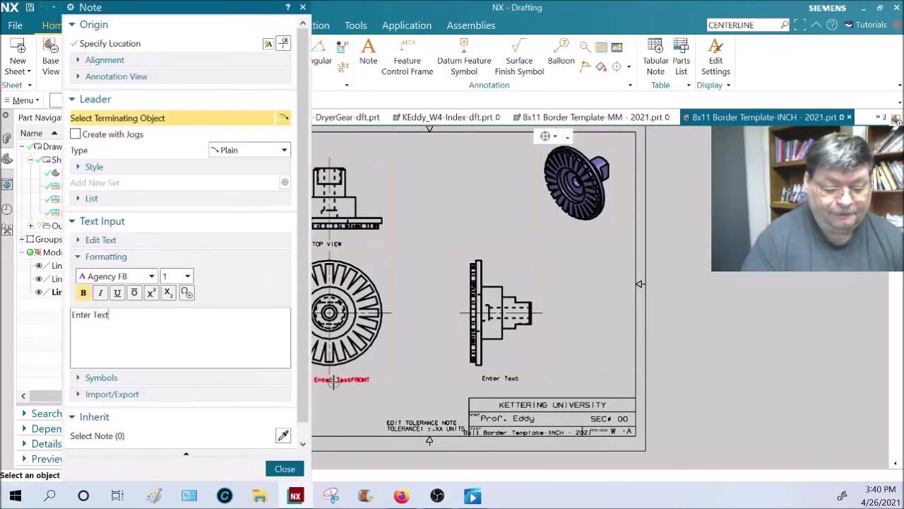
text(FRONT VI)
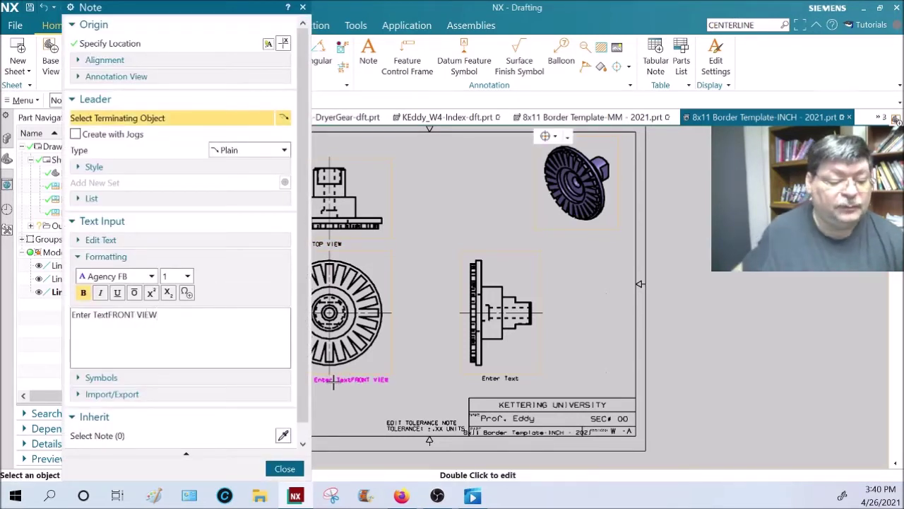
text(EW)
key(Home)
key(Delete)
key(Delete)
key(Delete)
key(Delete)
key(Delete)
key(Delete)
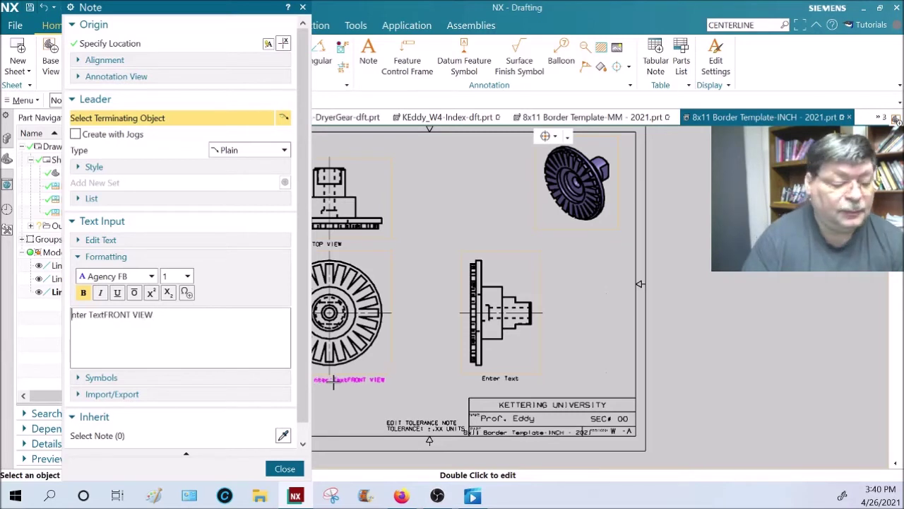
key(Delete)
key(Delete)
key(Delete)
key(Delete)
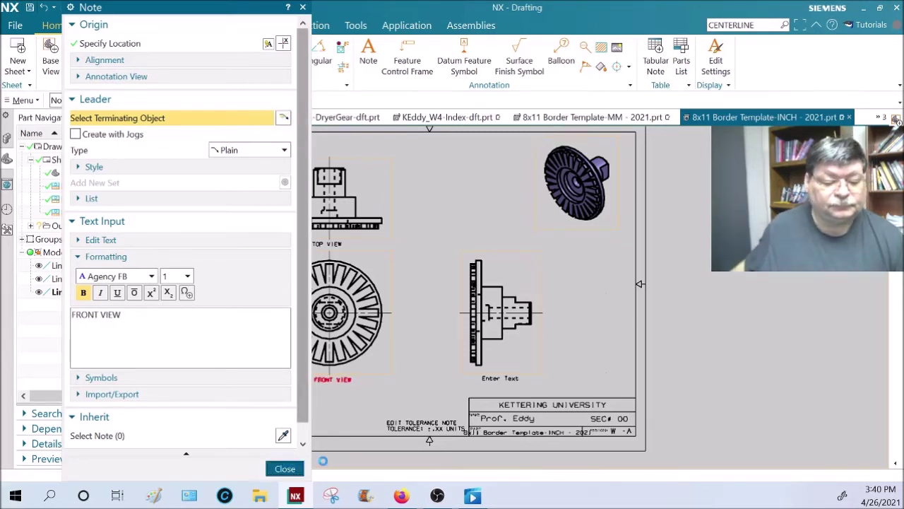
click(284, 468)
- Change the note under the right side view to read RIGHT SIDE
double_click(502, 382)
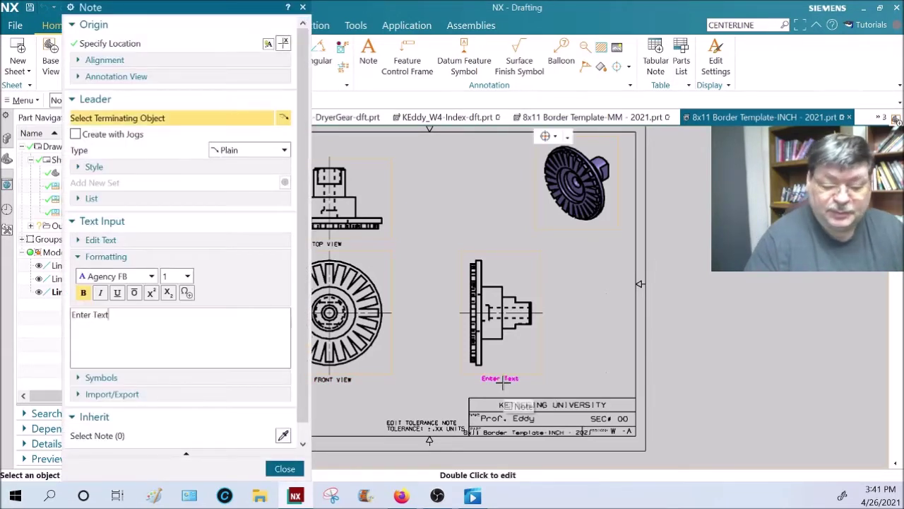
key(BackSpace)
key(BackSpace)
key(BackSpace)
key(BackSpace)
key(BackSpace)
key(BackSpace)
key(BackSpace)
key(BackSpace)
key(BackSpace)
key(BackSpace)
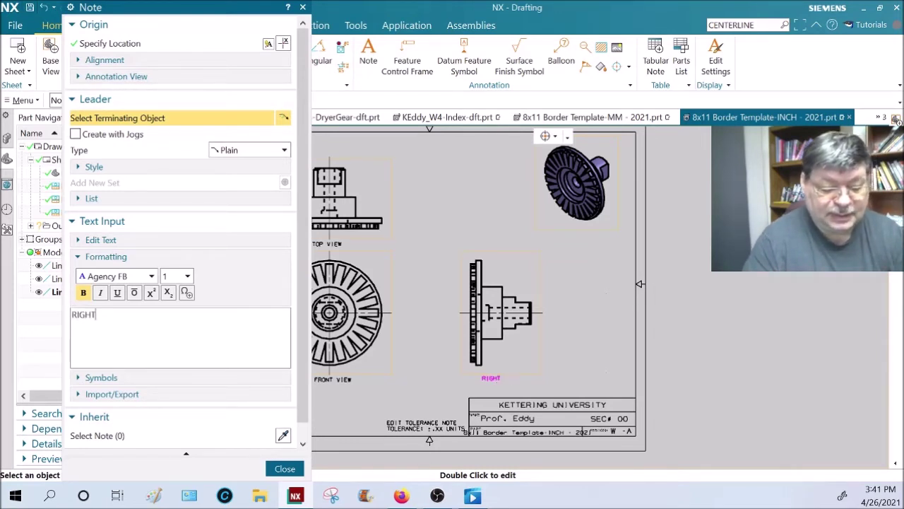
click(501, 381)
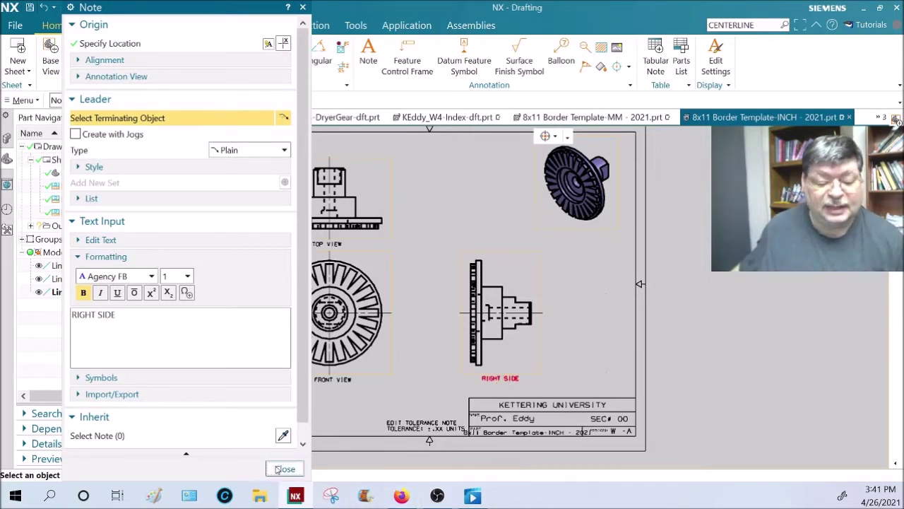
click(284, 469)
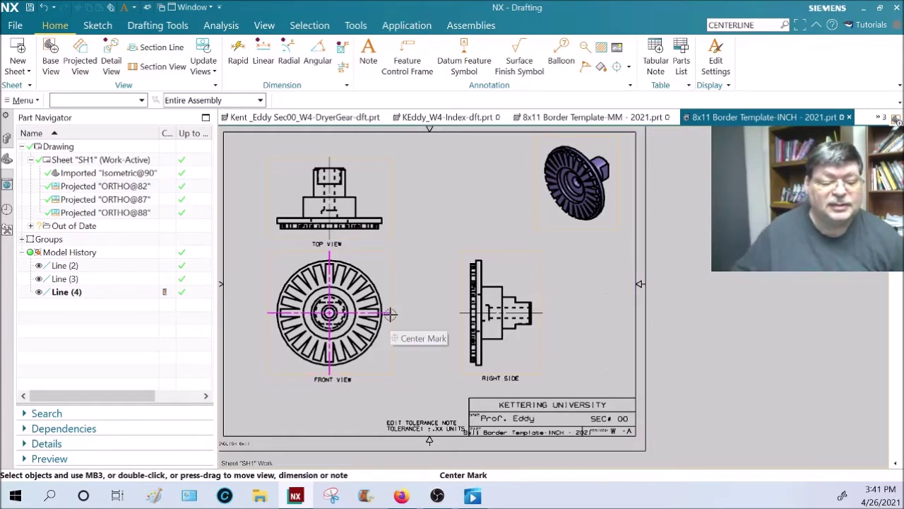
scroll(342, 308, up, 3)
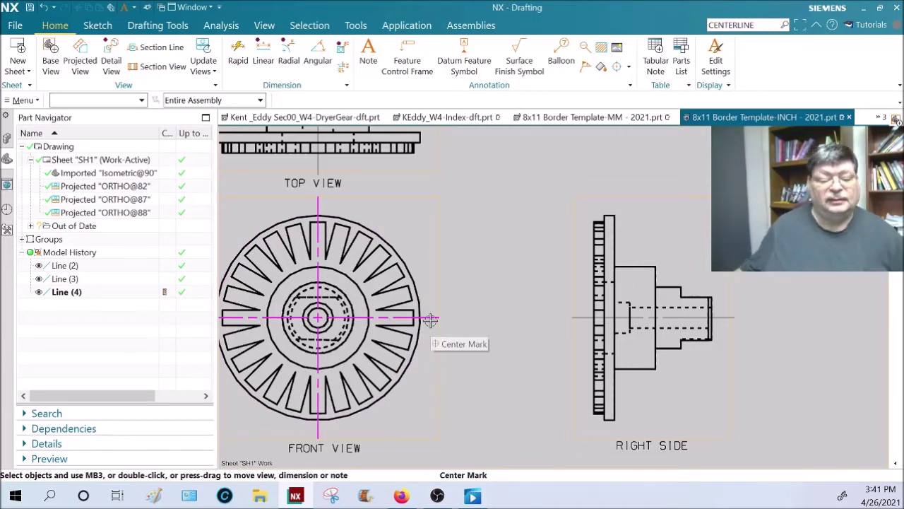
scroll(501, 235, down, 1)
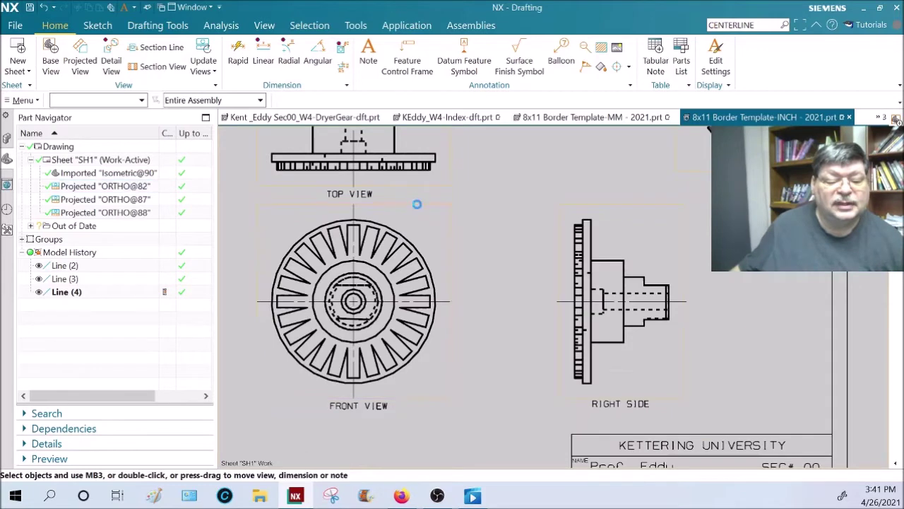
middle_drag(415, 202, 439, 299)
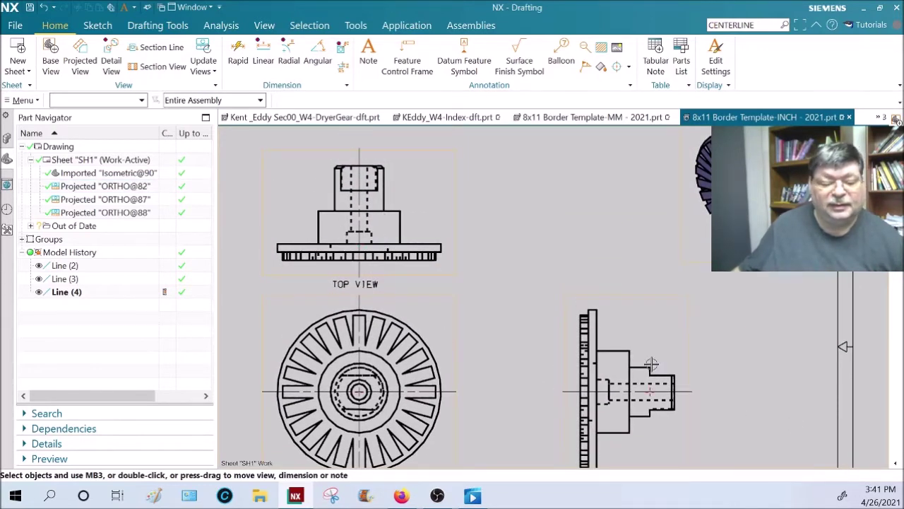
scroll(650, 371, down, 1)
scroll(646, 367, down, 1)
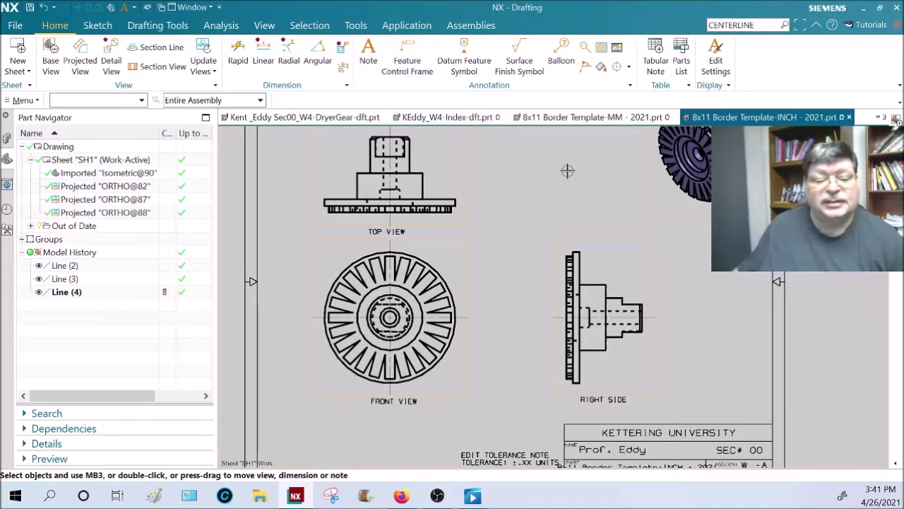
key(d)
click(236, 189)
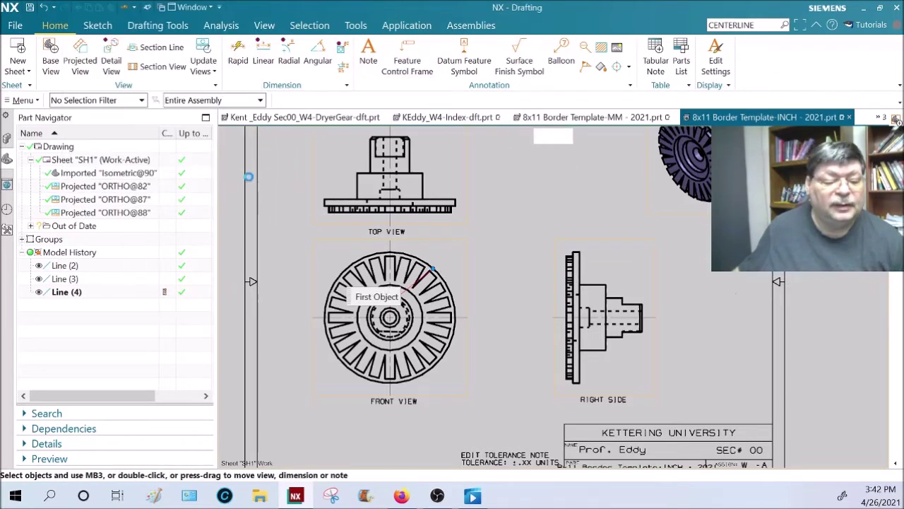
click(284, 61)
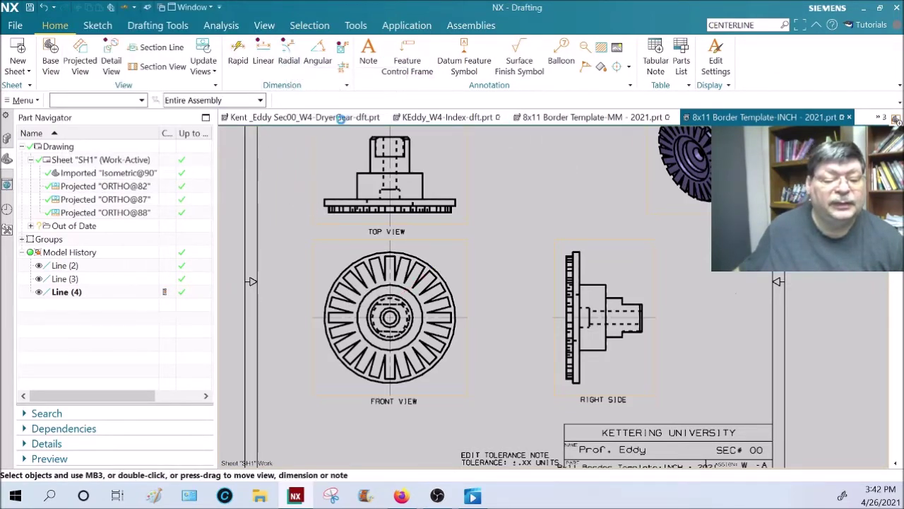
click(432, 262)
click(472, 249)
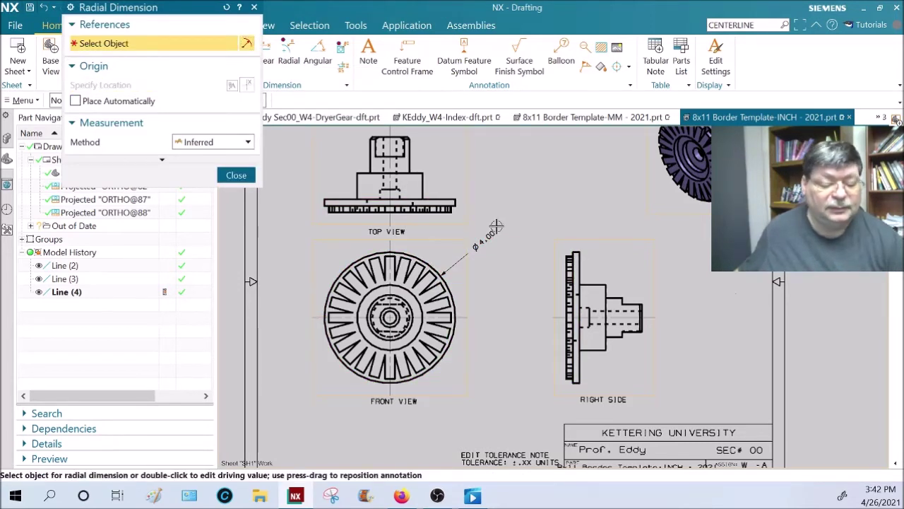
key(Escape)
double_click(480, 245)
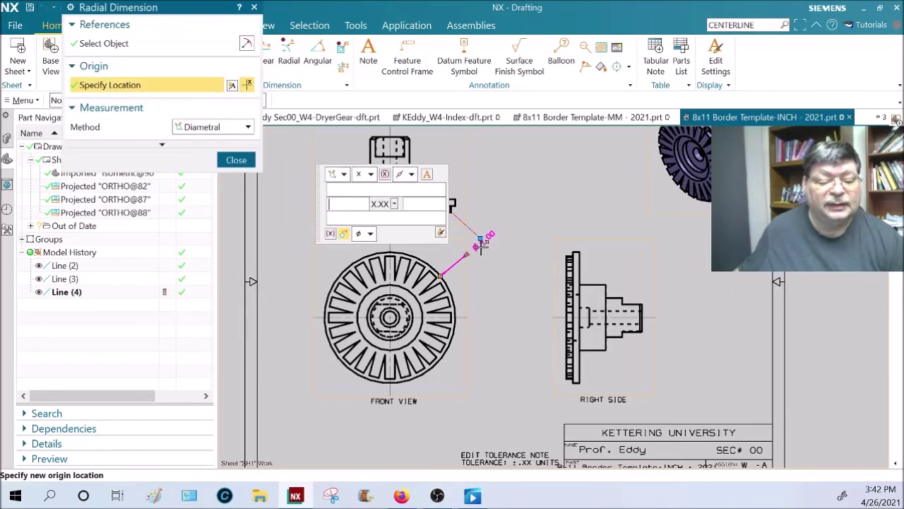
click(412, 174)
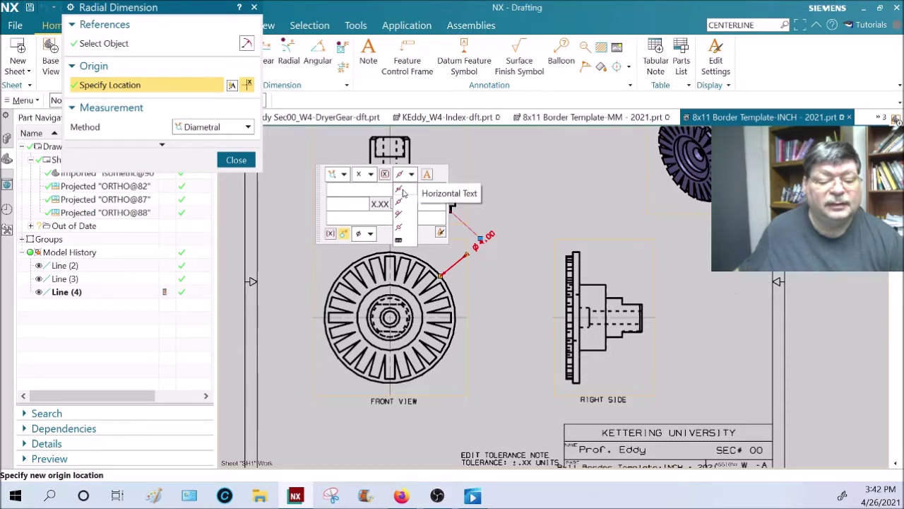
click(403, 191)
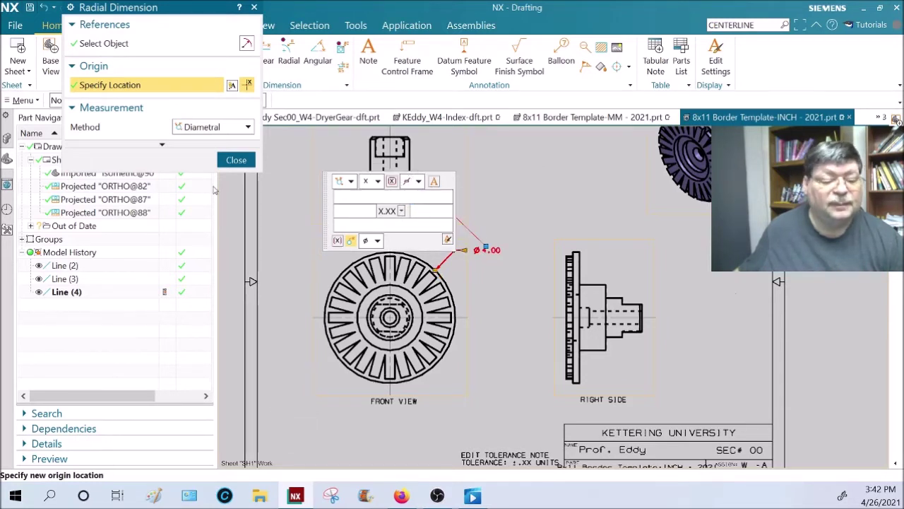
click(236, 159)
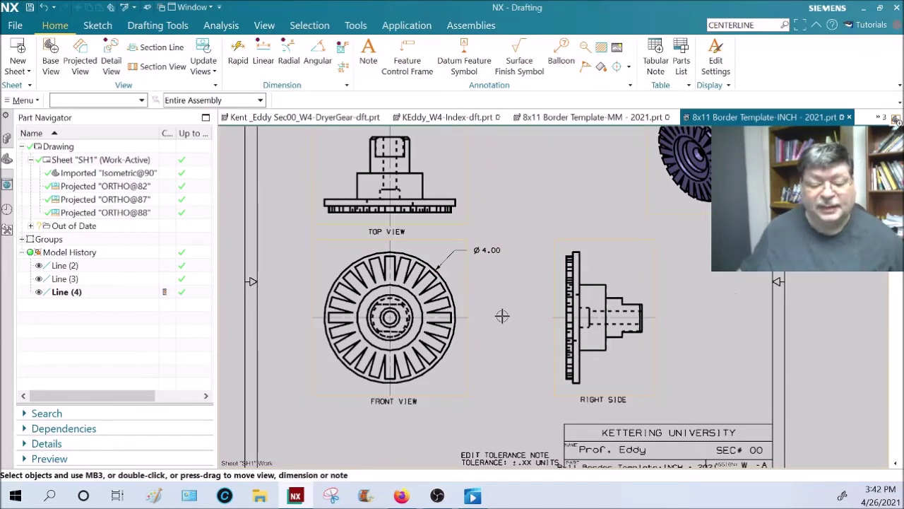
scroll(304, 404, up, 5)
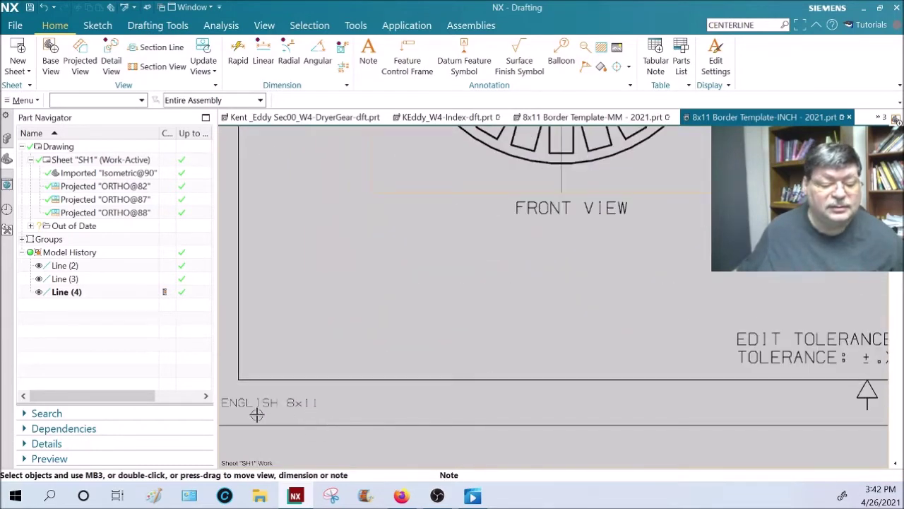
scroll(515, 317, down, 4)
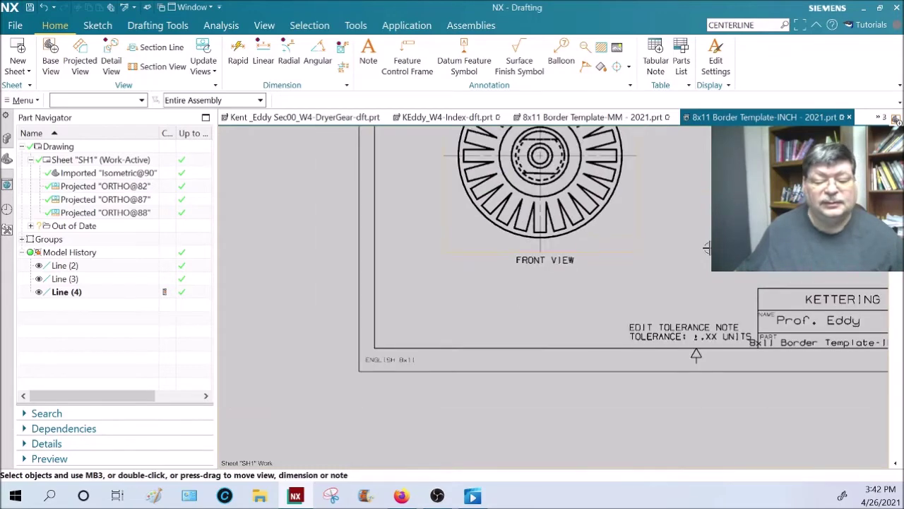
shift+middle_drag(696, 355, 638, 374)
right_click(571, 202)
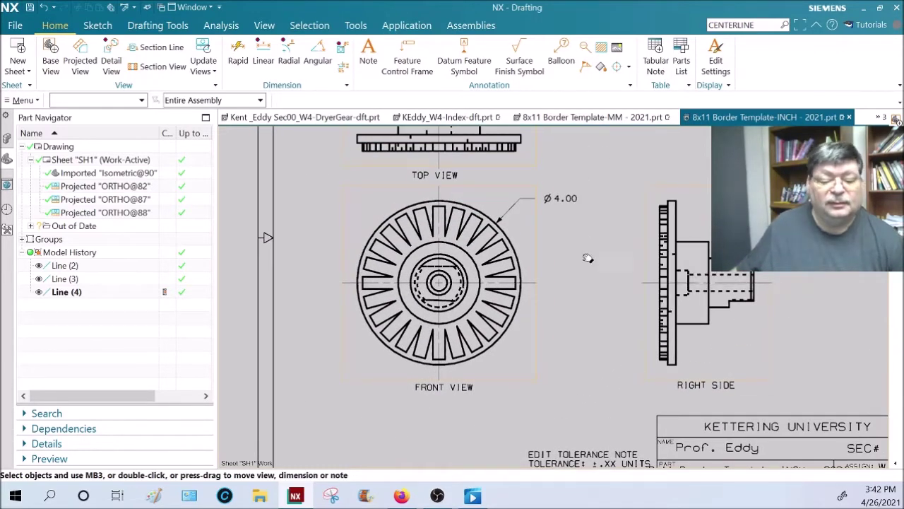
shift+middle_drag(584, 243, 523, 304)
scroll(522, 304, down, 2)
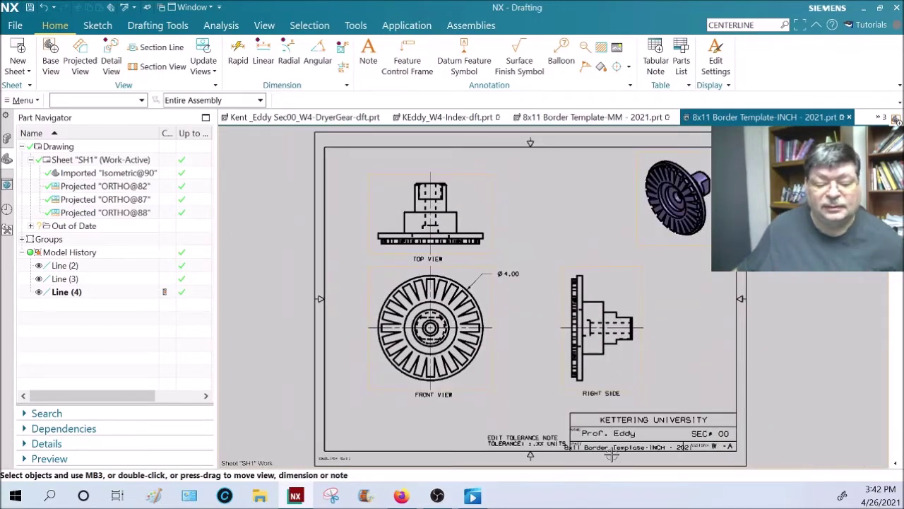
scroll(626, 440, up, 2)
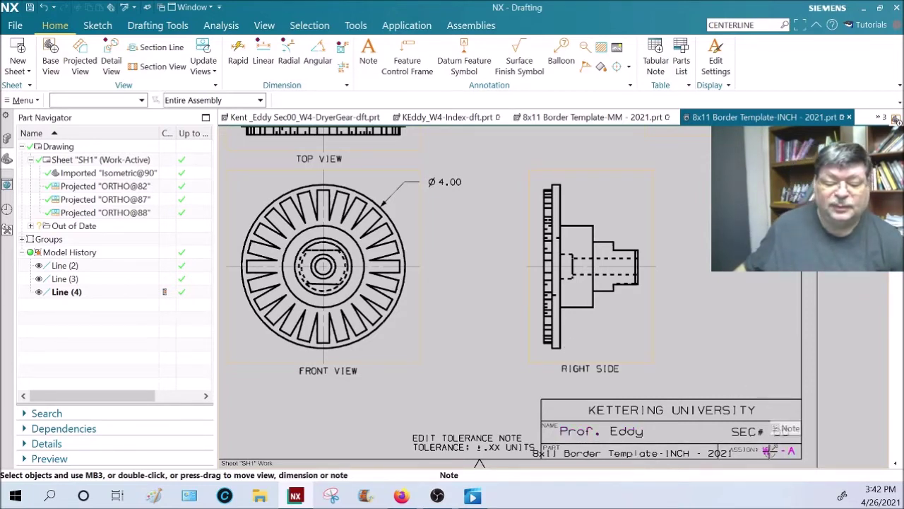
key(ctrl+f)
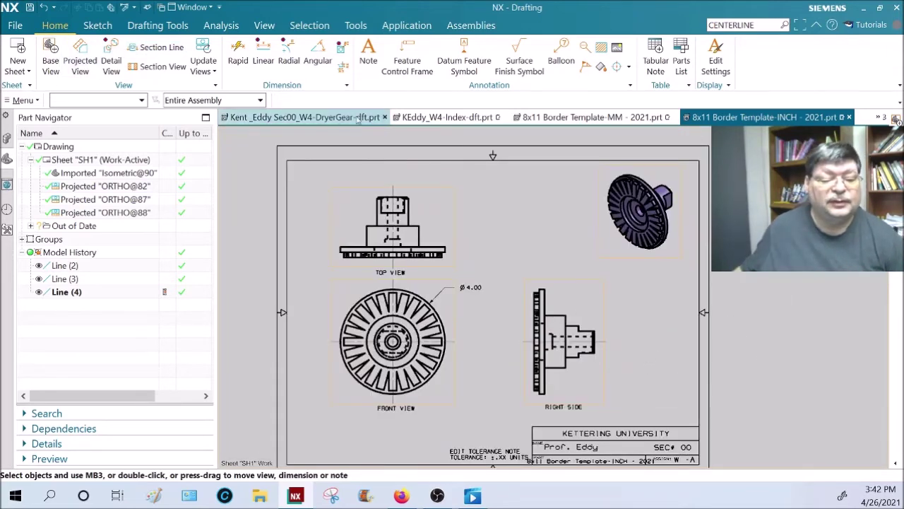
mouse_move(366, 117)
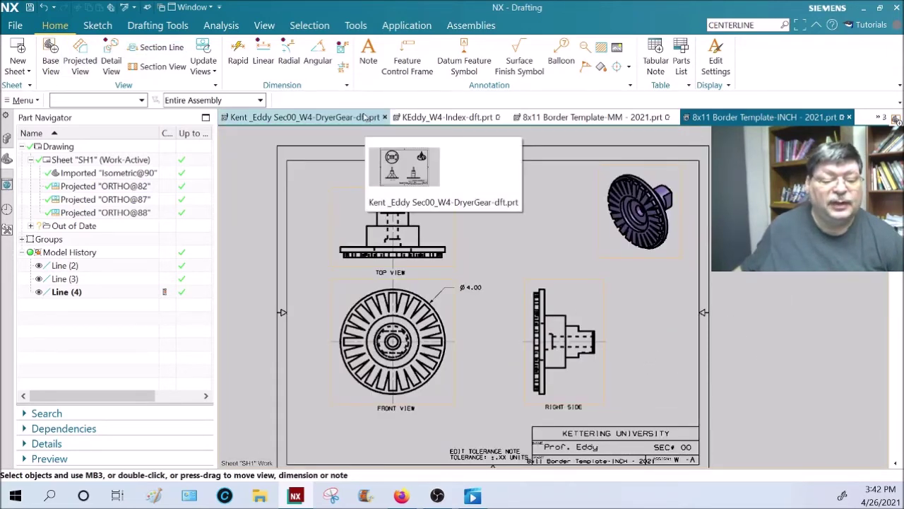
- On the DryerGear drawing, dimension the front view's central hub height as 1.99 vertically
click(365, 118)
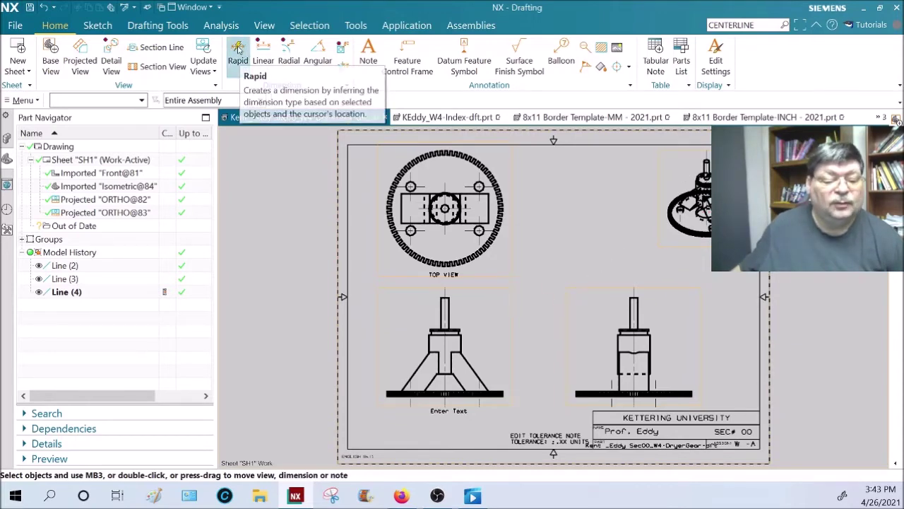
key(d)
scroll(514, 385, up, 3)
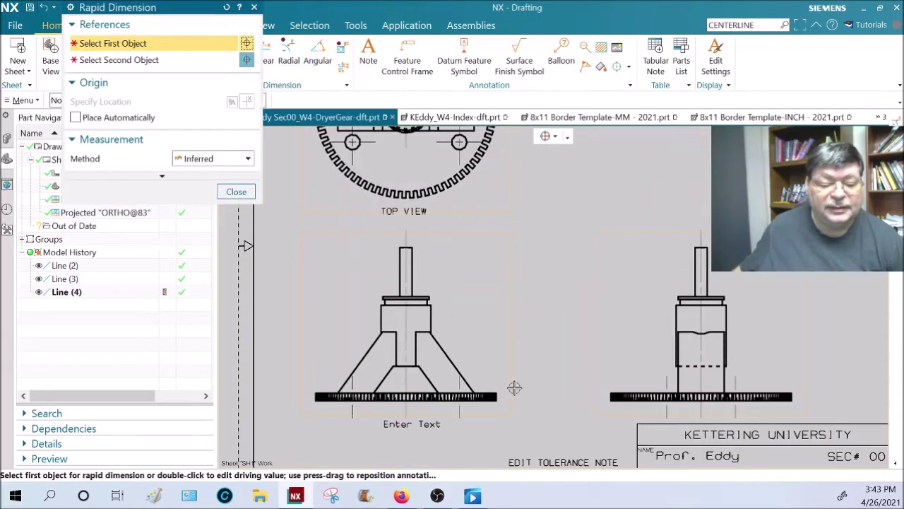
click(404, 365)
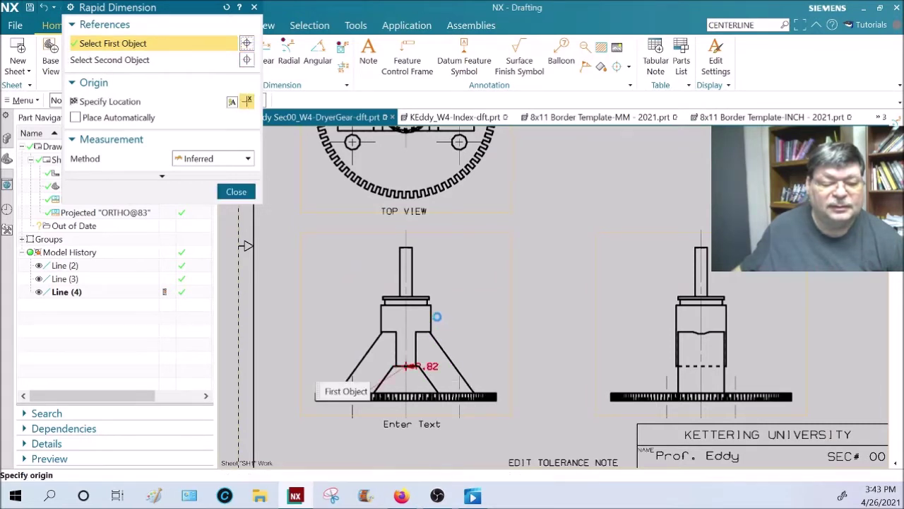
click(433, 305)
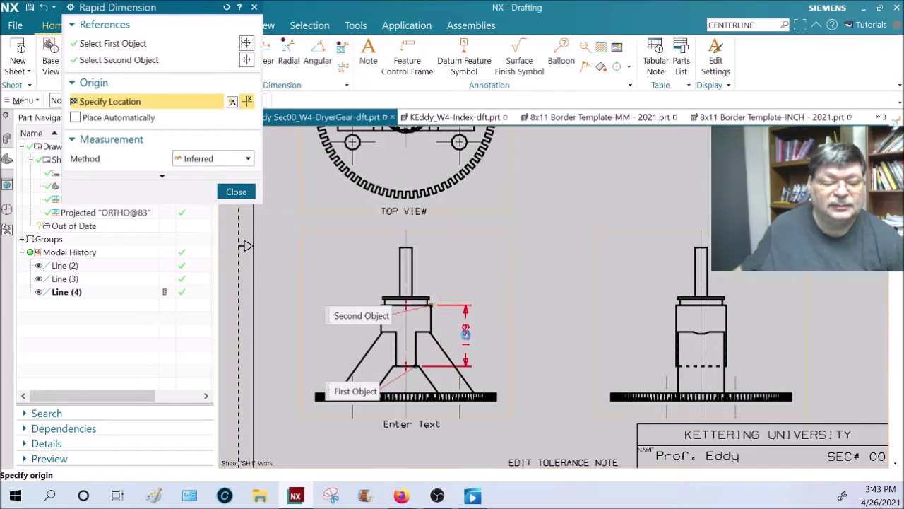
click(473, 337)
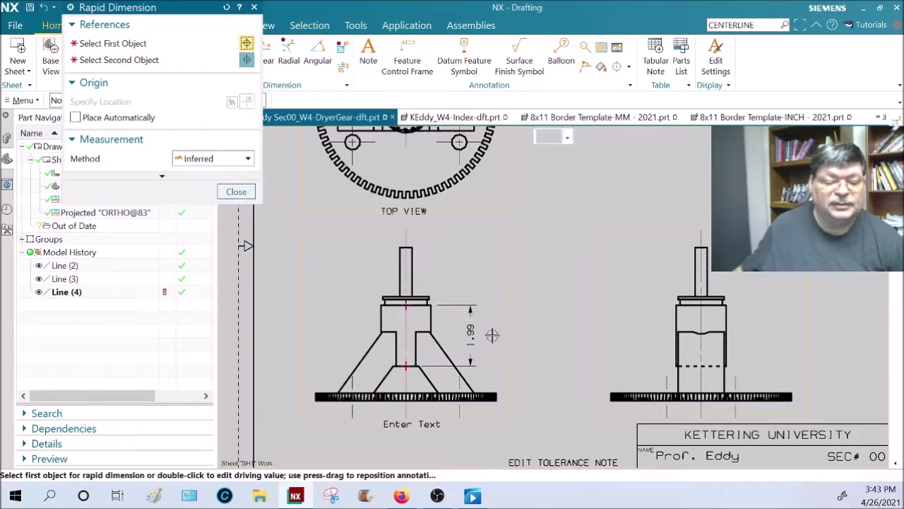
key(Escape)
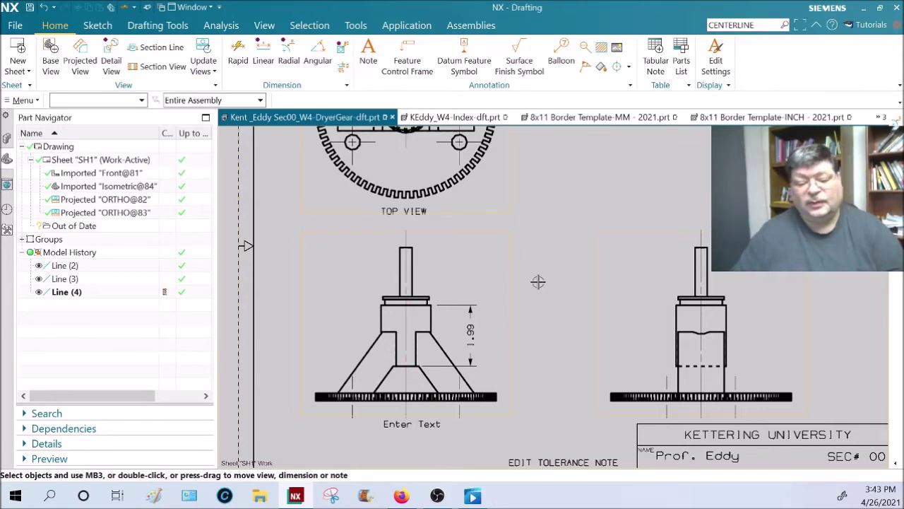
scroll(538, 282, down, 1)
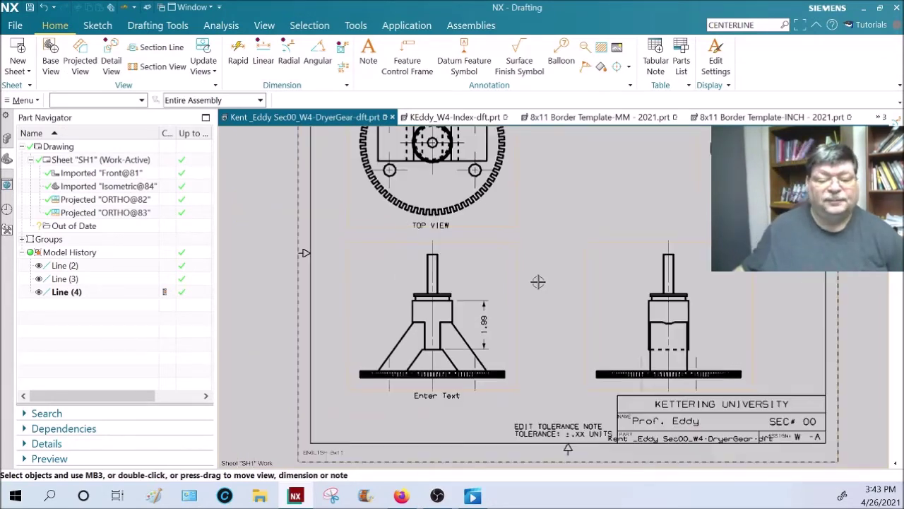
middle_drag(557, 255, 539, 304)
scroll(541, 303, down, 1)
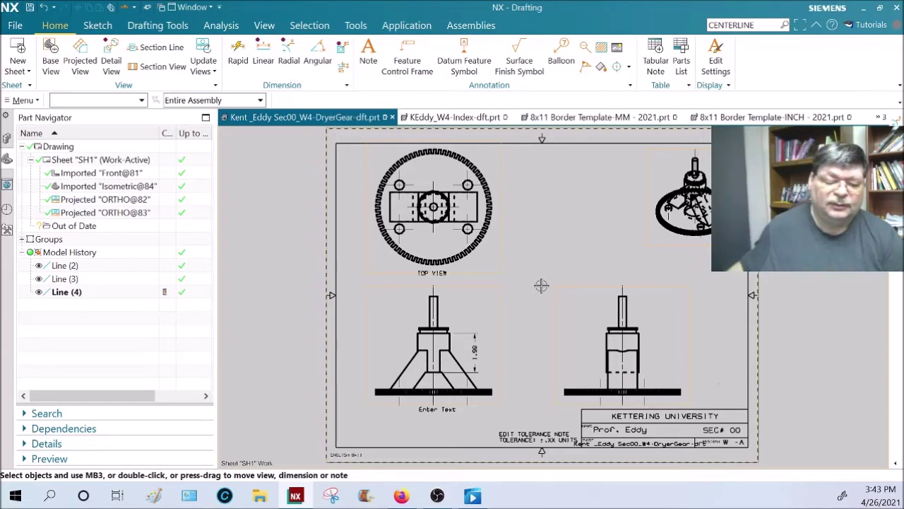
scroll(613, 360, up, 1)
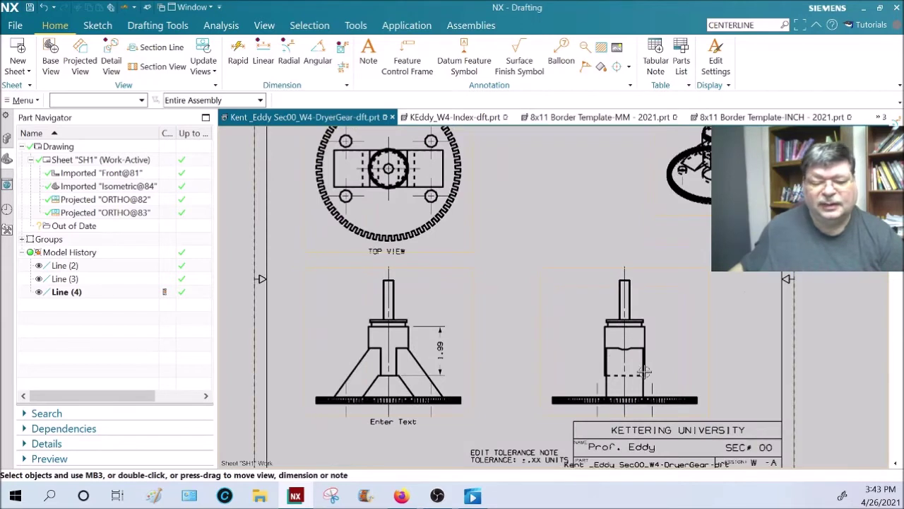
scroll(653, 346, up, 1)
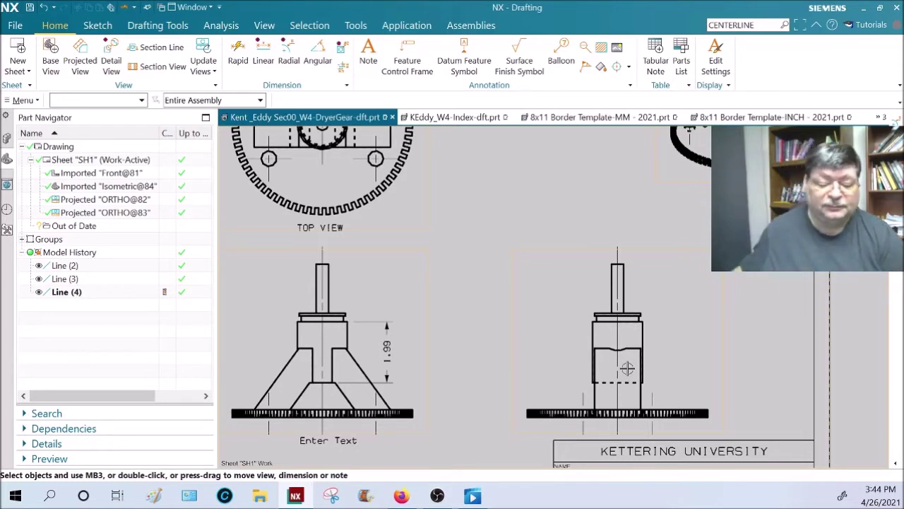
scroll(637, 403, down, 1)
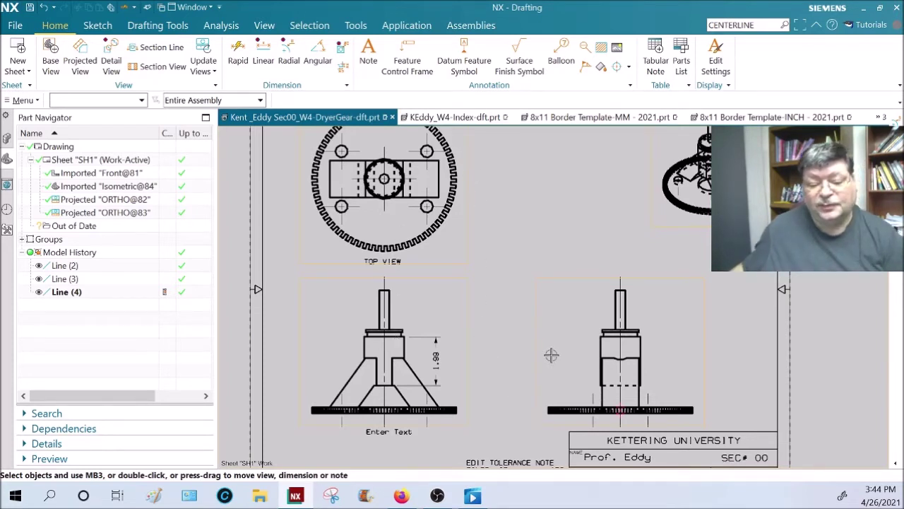
- Delete the ORTHO@83 right-side view of the dryer gear and zoom out over the sheet
click(568, 362)
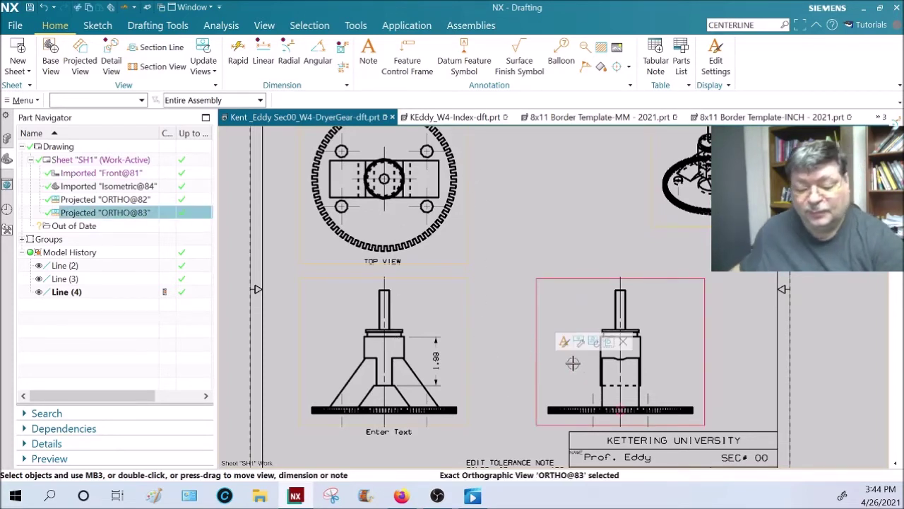
key(Delete)
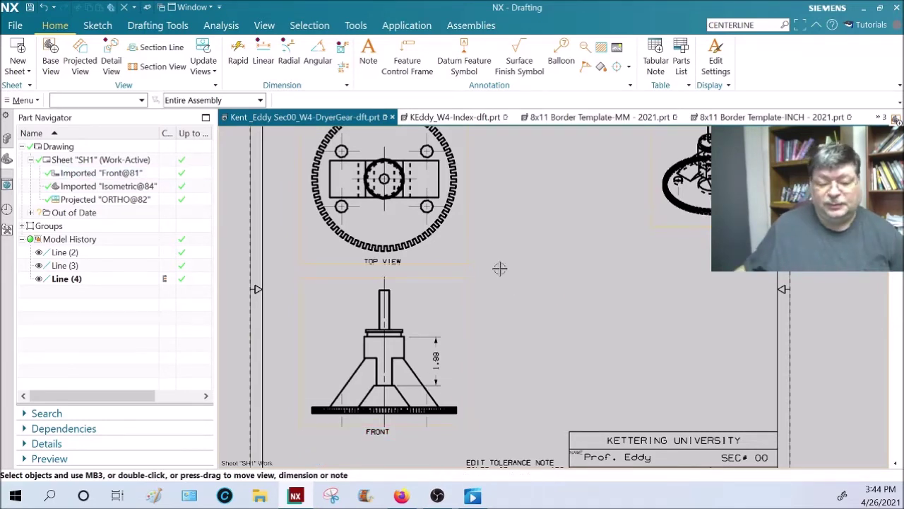
scroll(508, 293, down, 3)
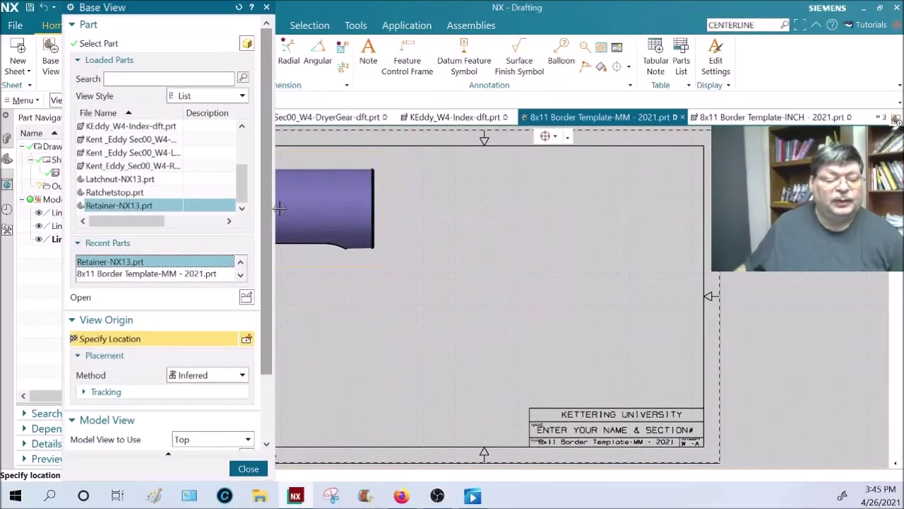
- Place a Front-oriented Retainer-NX13 base view at lower left with projected side and top views
scroll(252, 362, down, 4)
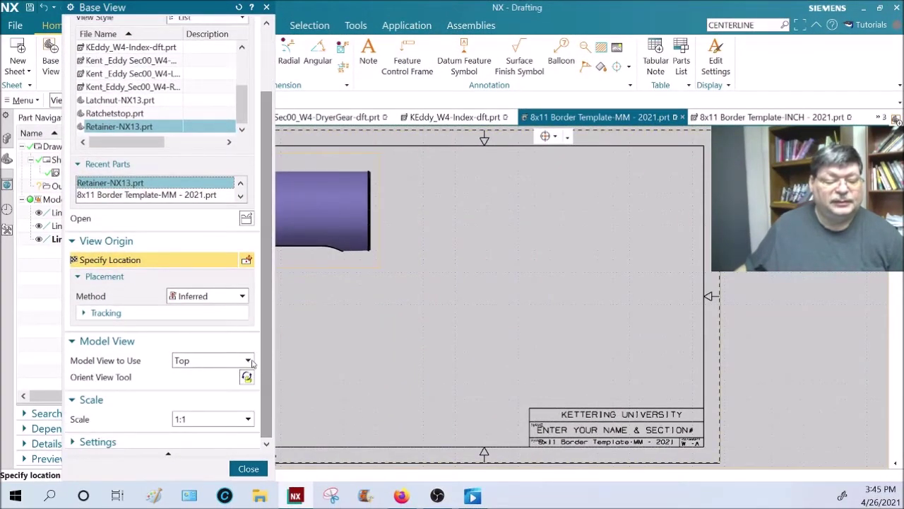
click(248, 361)
click(220, 394)
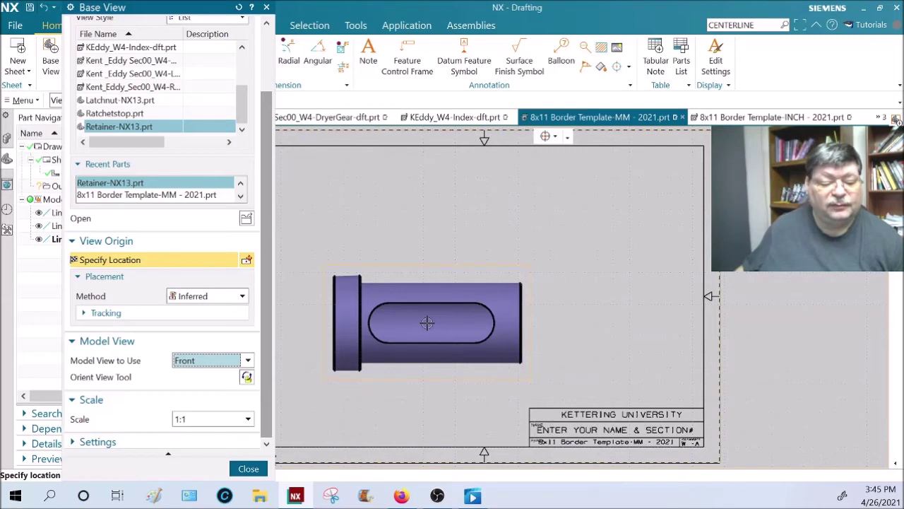
click(385, 332)
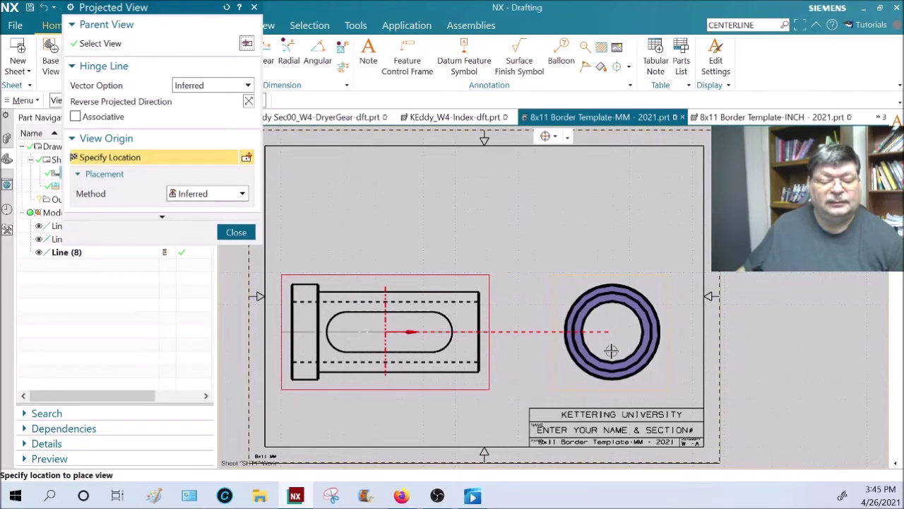
click(606, 351)
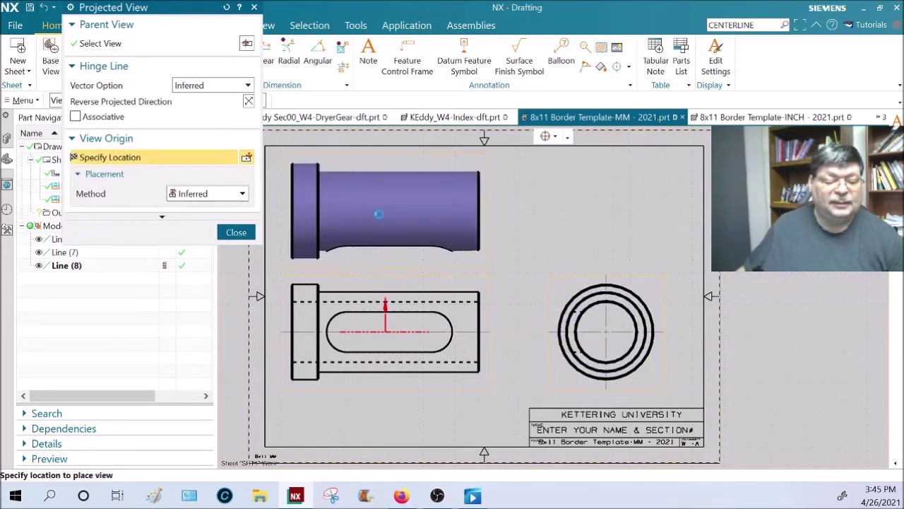
click(369, 212)
click(488, 231)
middle_click(488, 231)
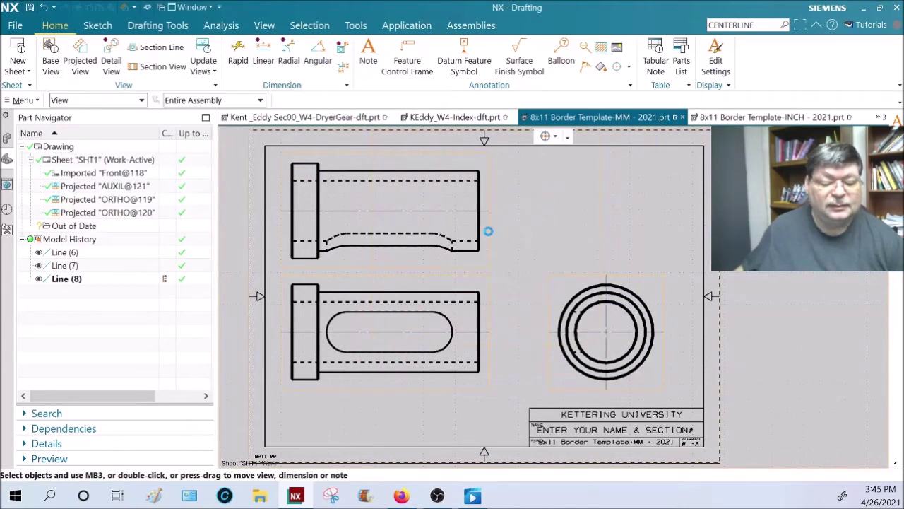
- Zoom and pan the sheet to center and review the Retainer's top, front and side views
scroll(613, 350, down, 3)
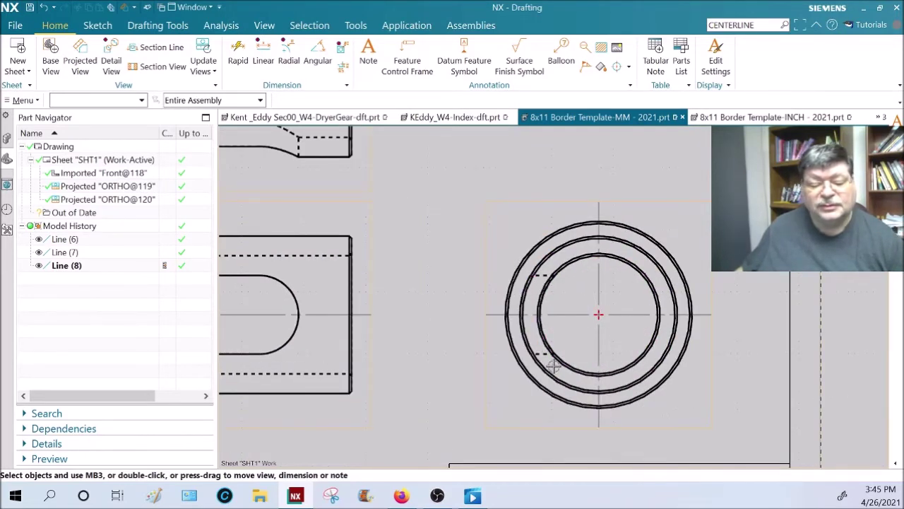
scroll(553, 367, up, 2)
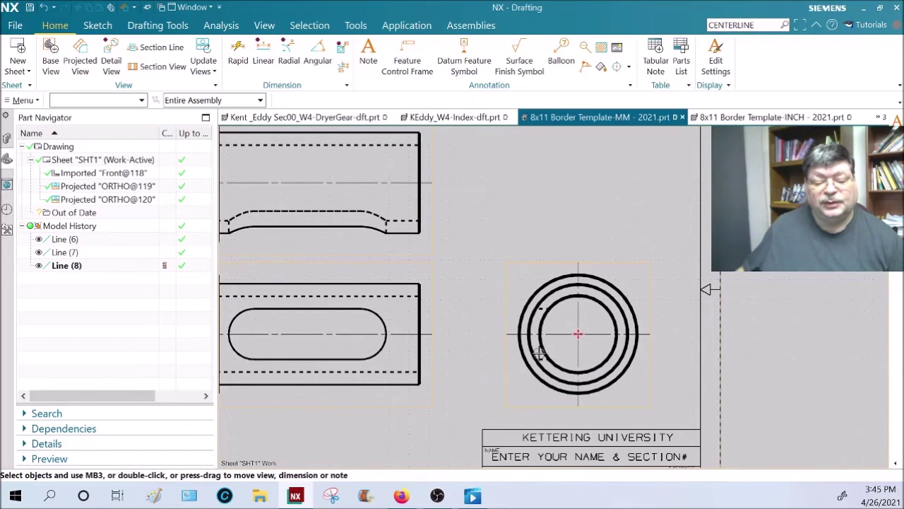
scroll(425, 319, up, 1)
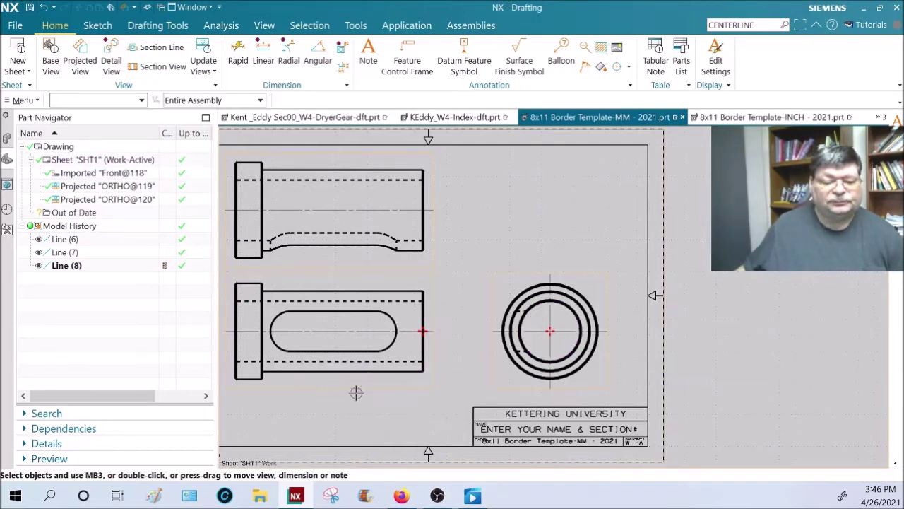
shift+middle_drag(360, 385, 412, 421)
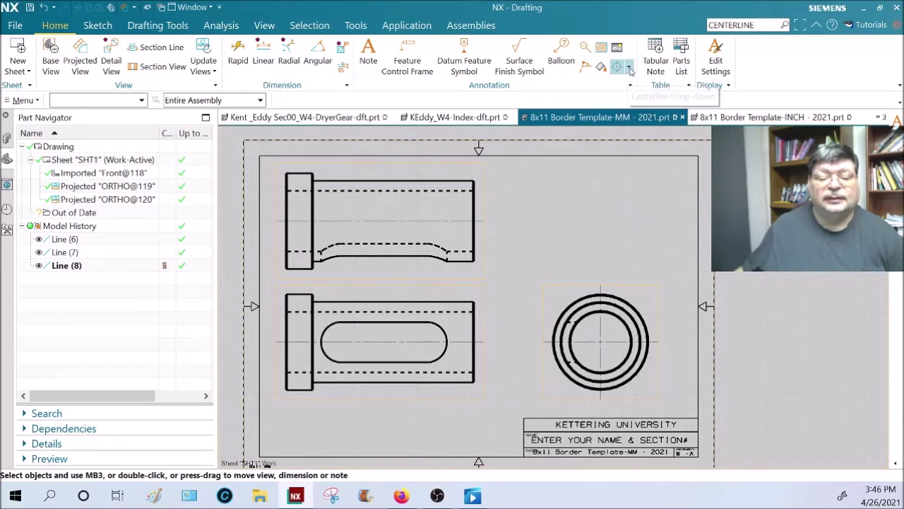
- Add center marks on the slot's left and right end arcs
click(629, 68)
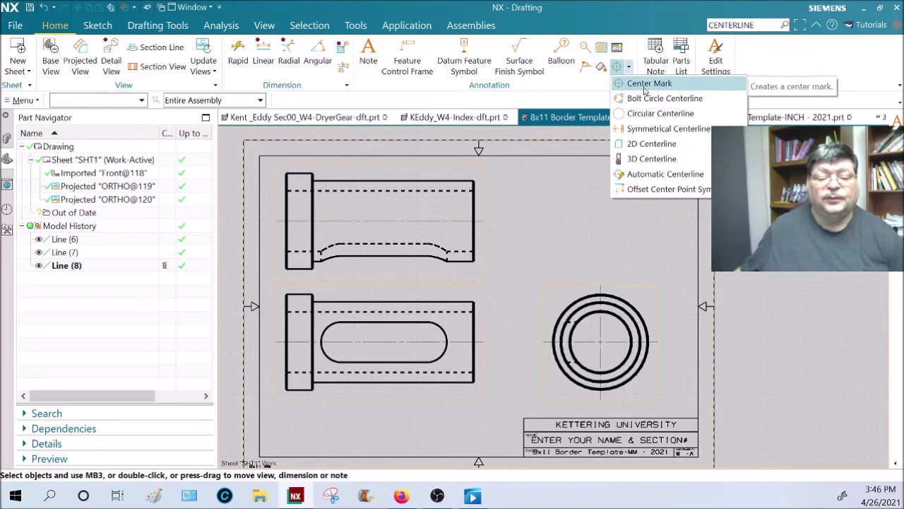
click(644, 85)
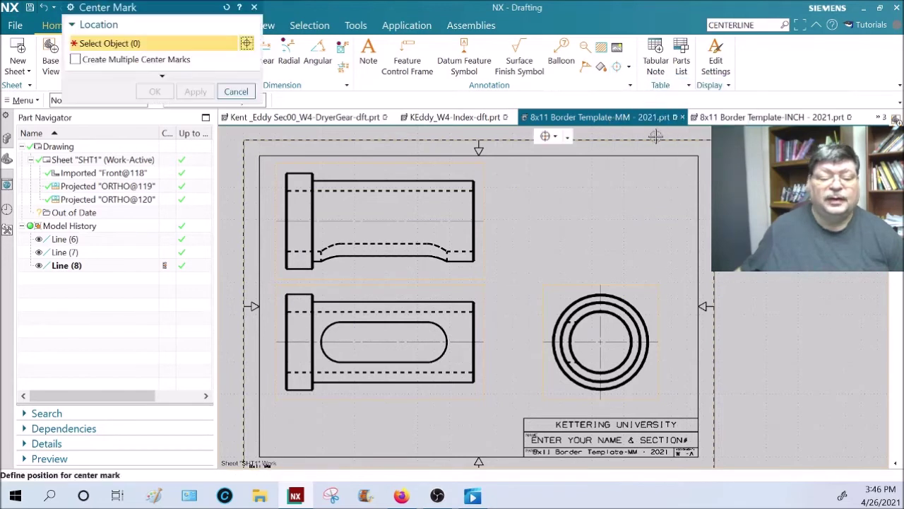
click(447, 337)
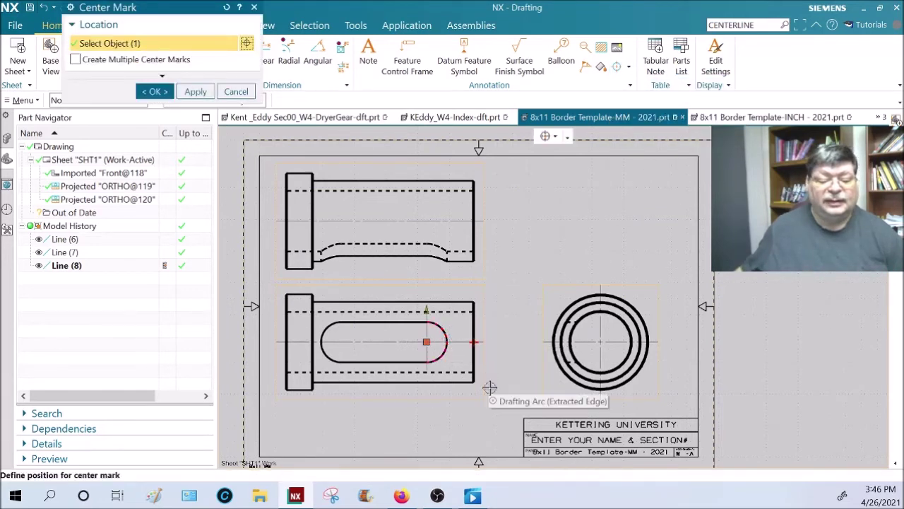
click(326, 334)
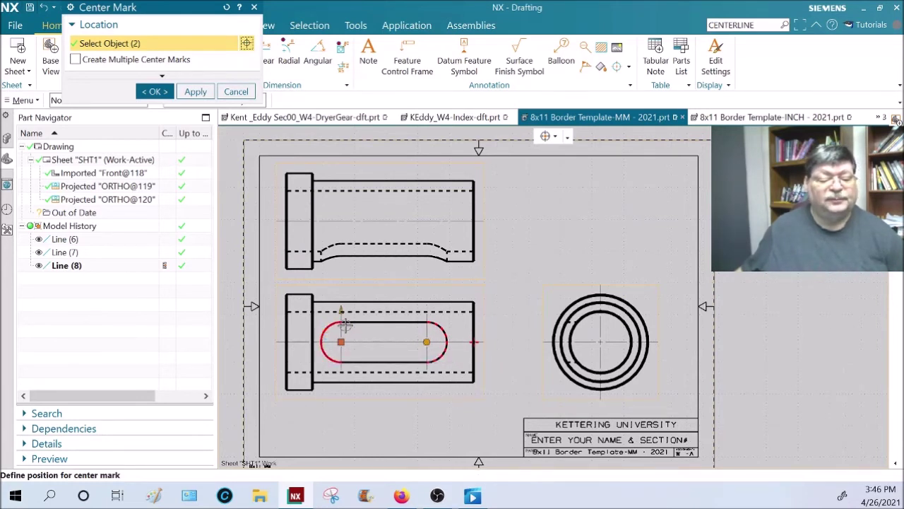
click(161, 93)
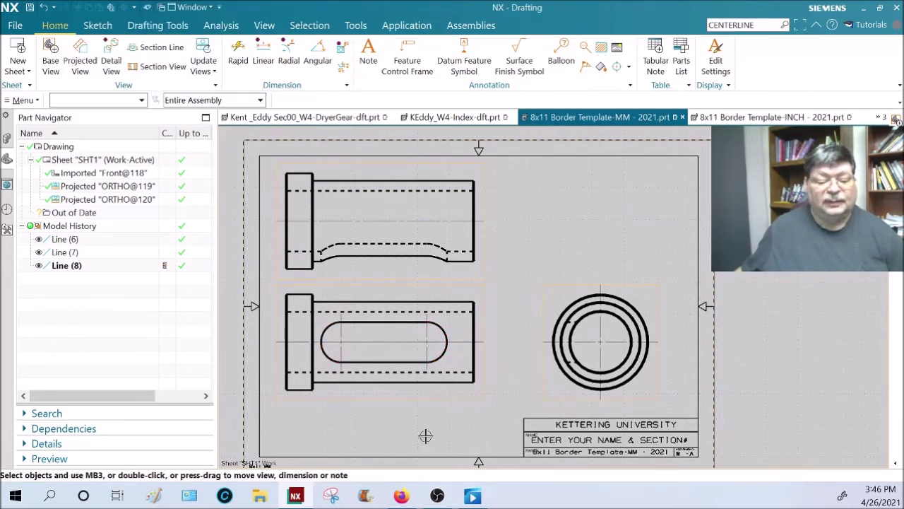
scroll(429, 351, down, 3)
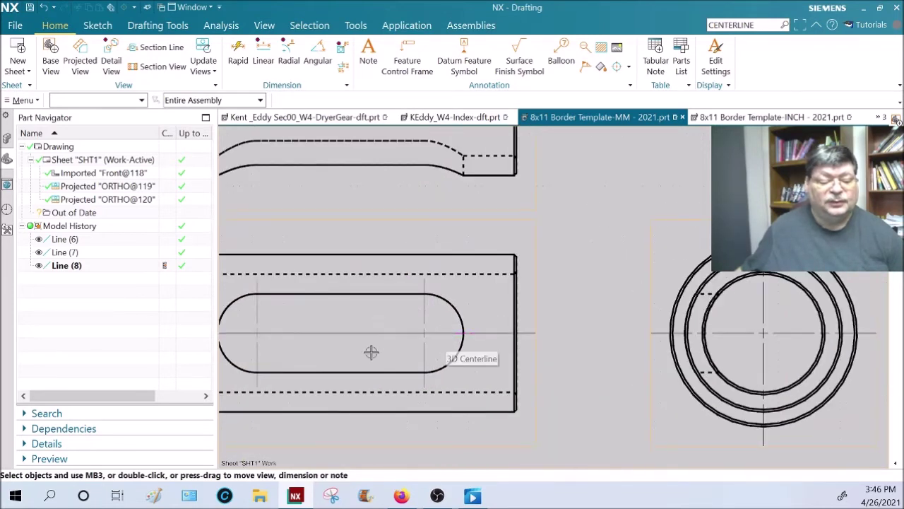
- Extend the slot center mark's upper line upward, then open the Enter Text note for editing
right_click(480, 330)
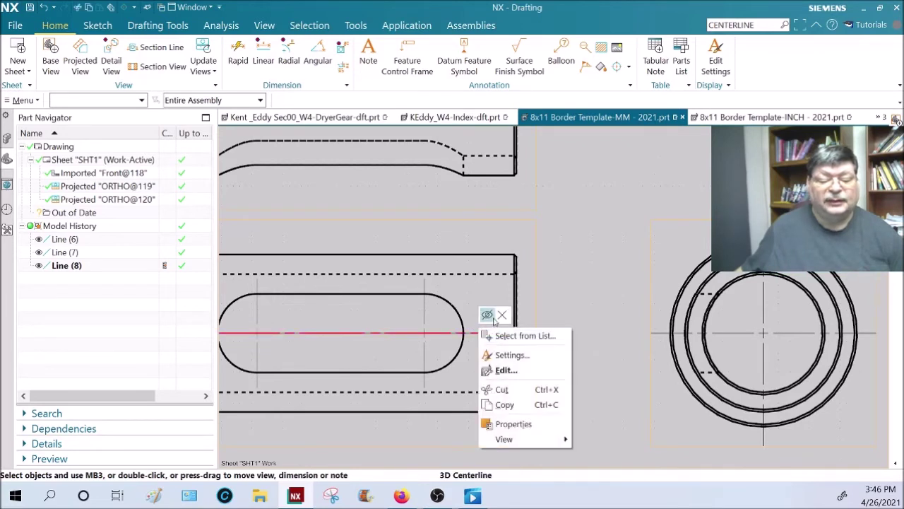
key(Escape)
key(Escape)
scroll(579, 348, down, 1)
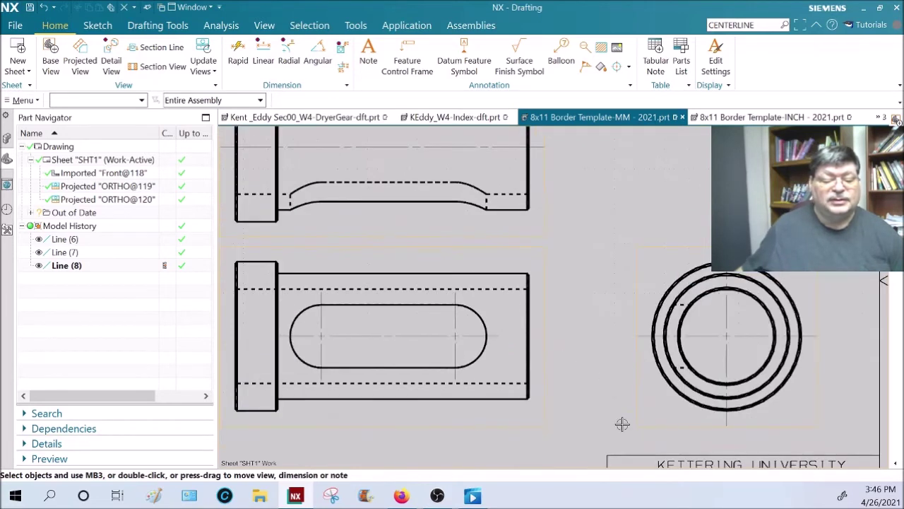
click(415, 337)
double_click(415, 337)
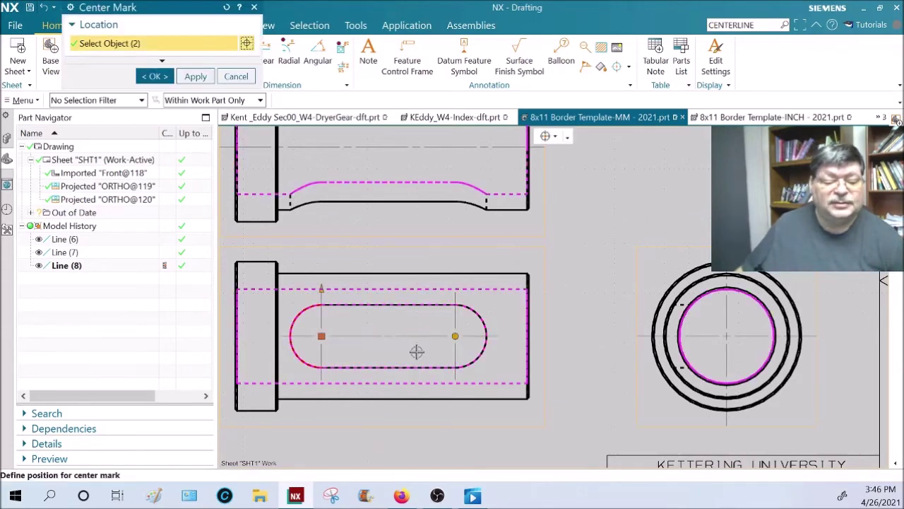
drag(321, 288, 325, 247)
middle_click(593, 318)
scroll(594, 319, down, 1)
double_click(433, 248)
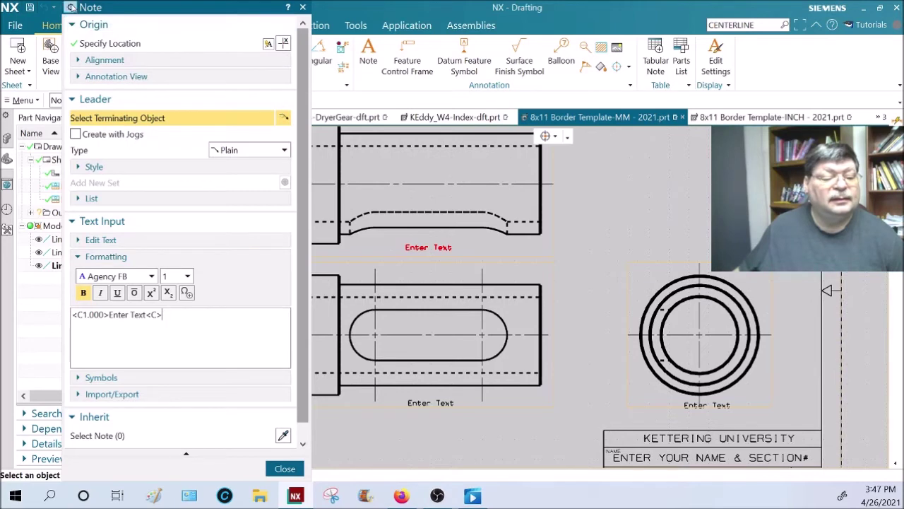
- Toggle the Note dialog between Less and More options and move it lower on screen
click(71, 7)
click(99, 20)
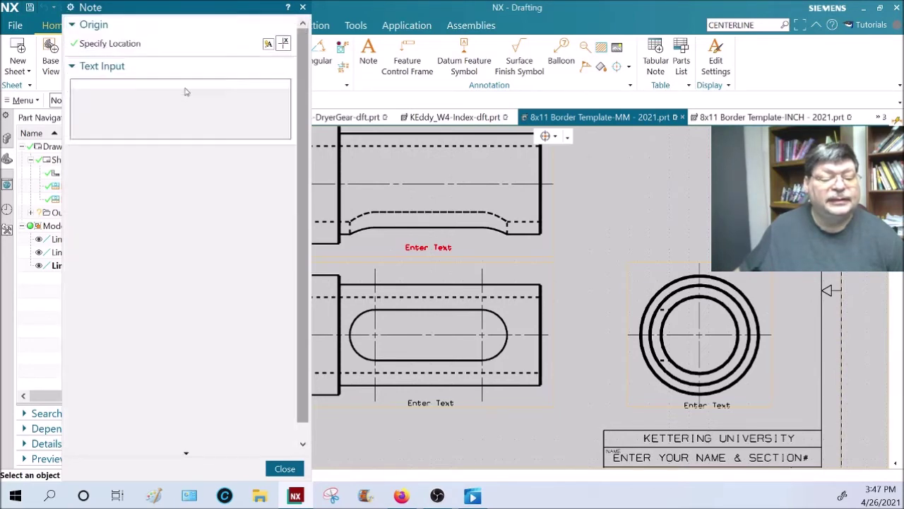
drag(176, 14, 209, 188)
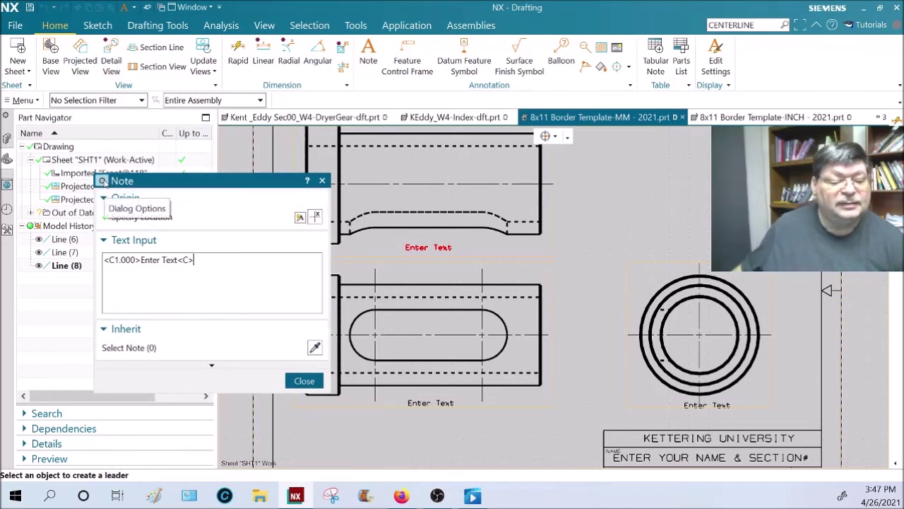
click(103, 181)
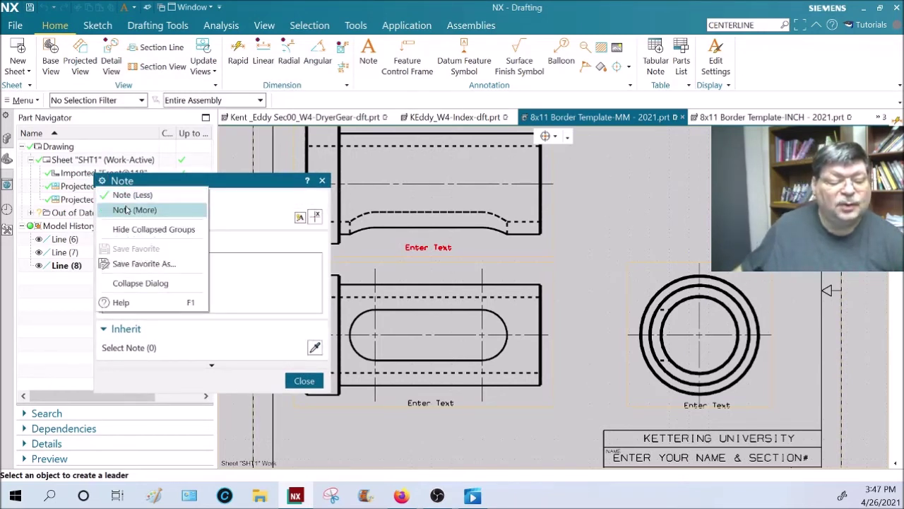
click(125, 210)
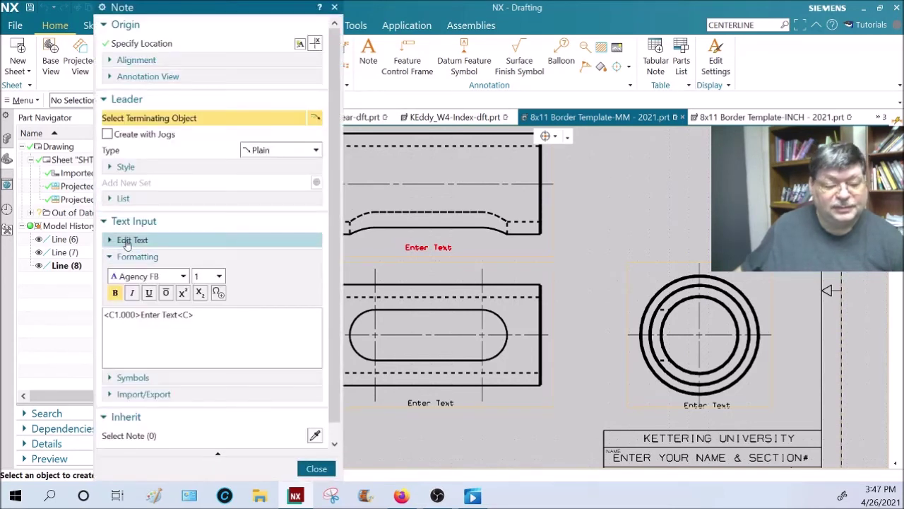
- Expand and collapse Edit Text, keep text size 1, and close the Note dialog unchanged
click(147, 240)
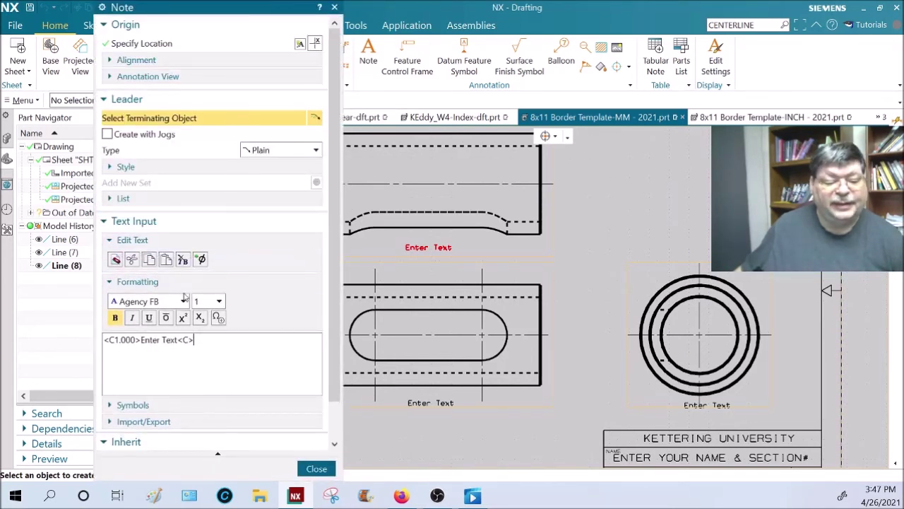
click(130, 240)
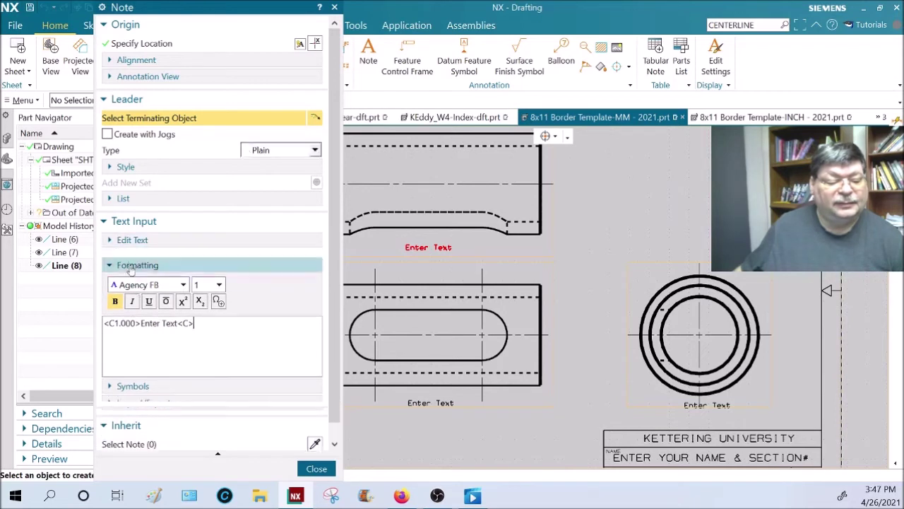
click(219, 277)
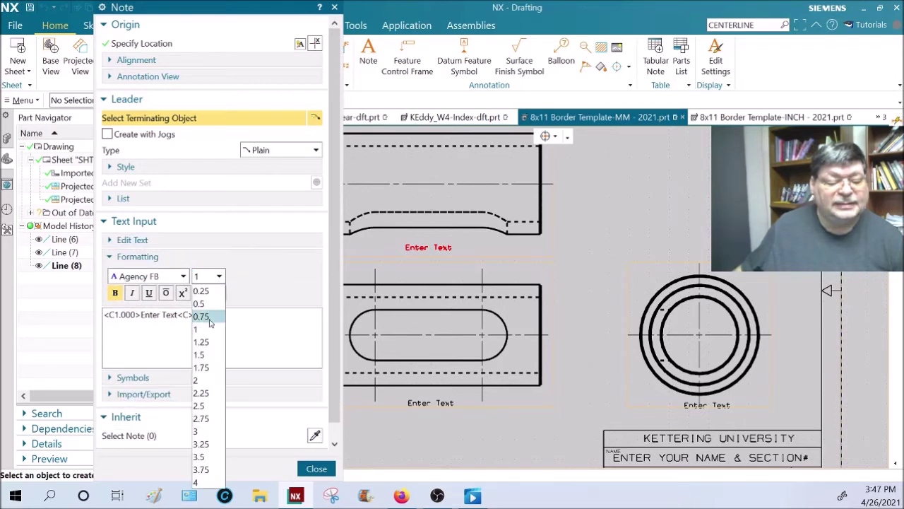
click(171, 342)
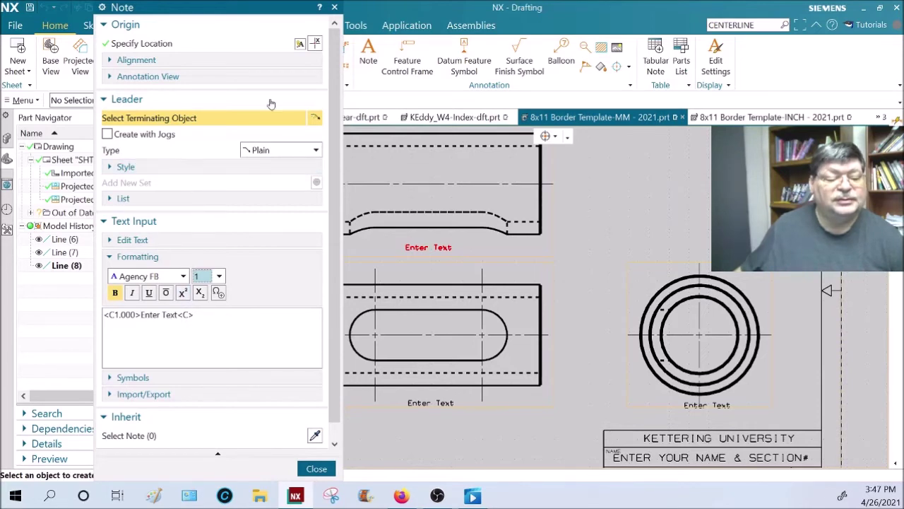
click(335, 9)
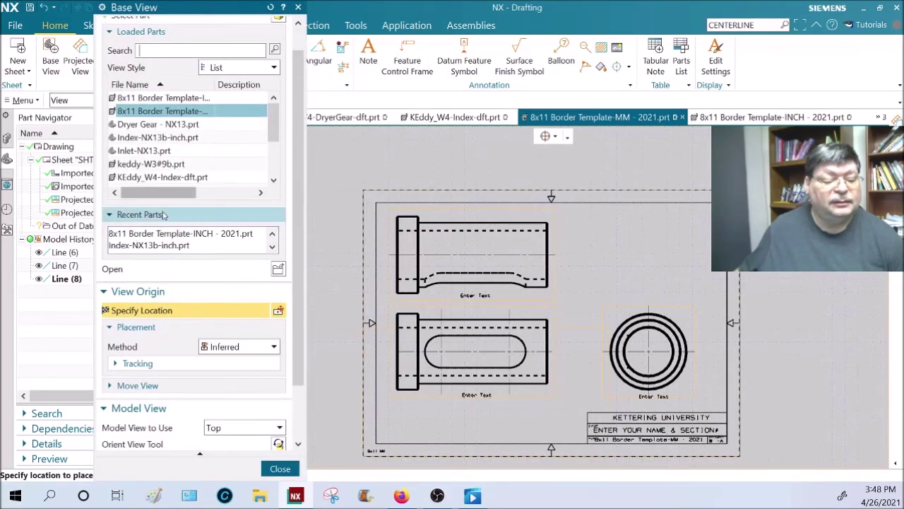
- Place an isometric base view of Retainer-NX13.prt at 1:2 scale in the sheet's upper right
click(167, 274)
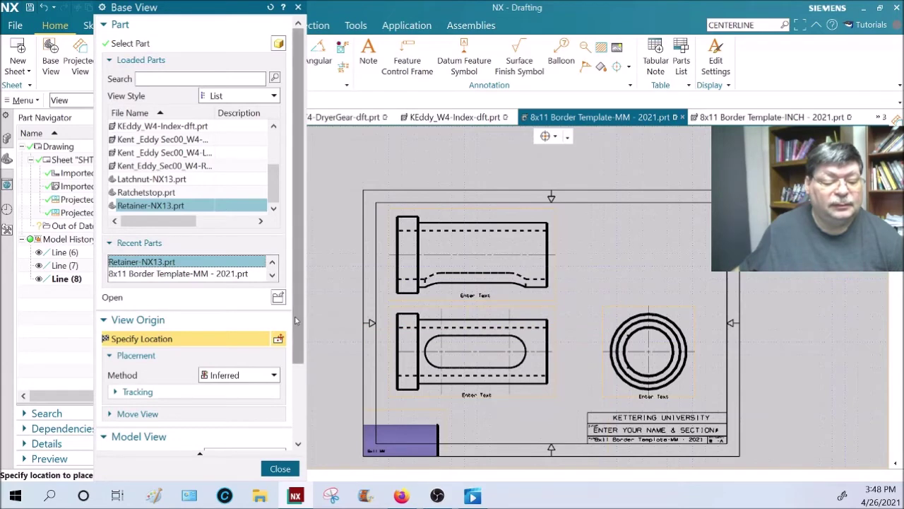
scroll(289, 312, down, 3)
click(279, 361)
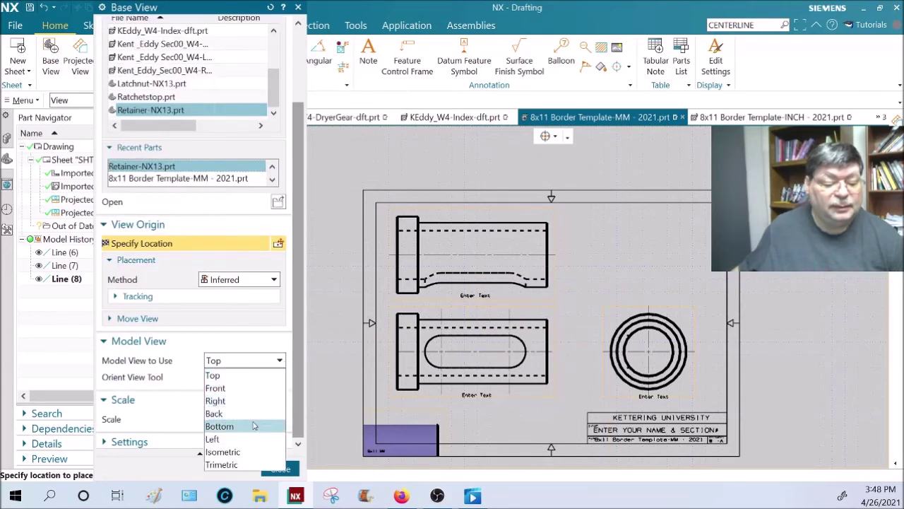
click(276, 451)
click(280, 420)
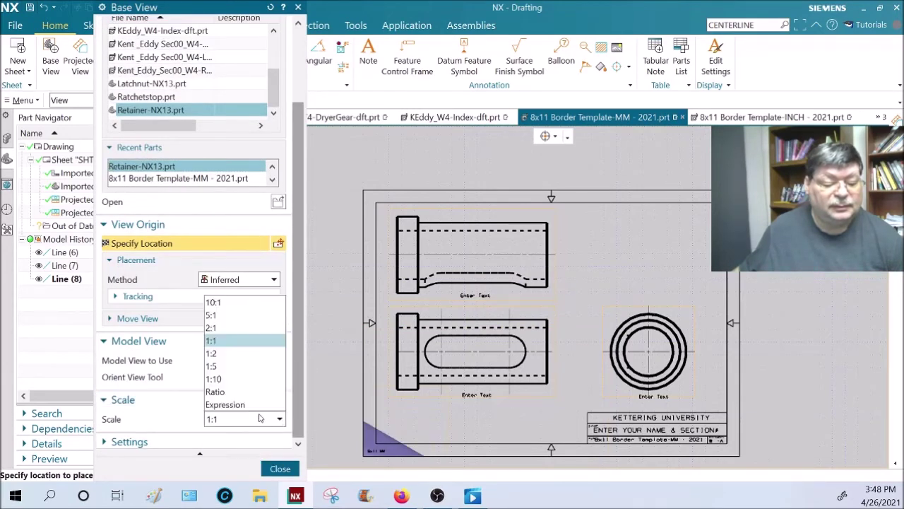
click(225, 354)
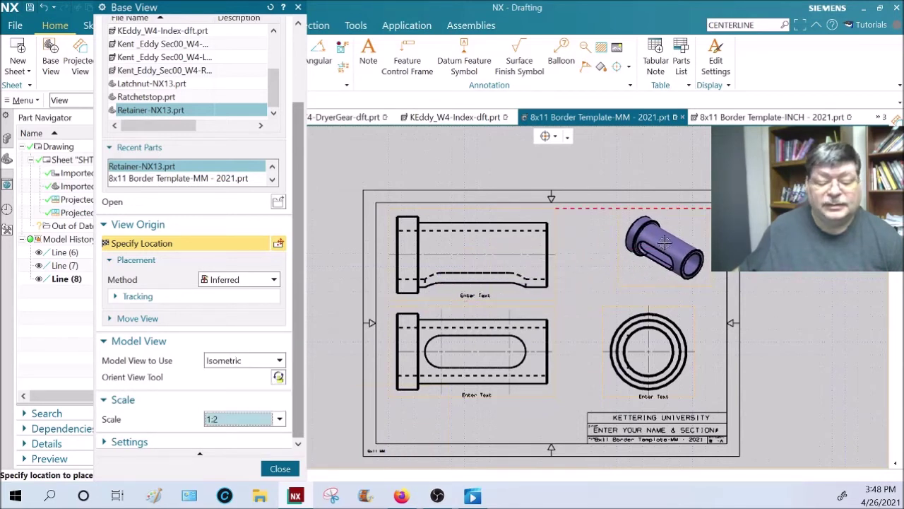
click(665, 243)
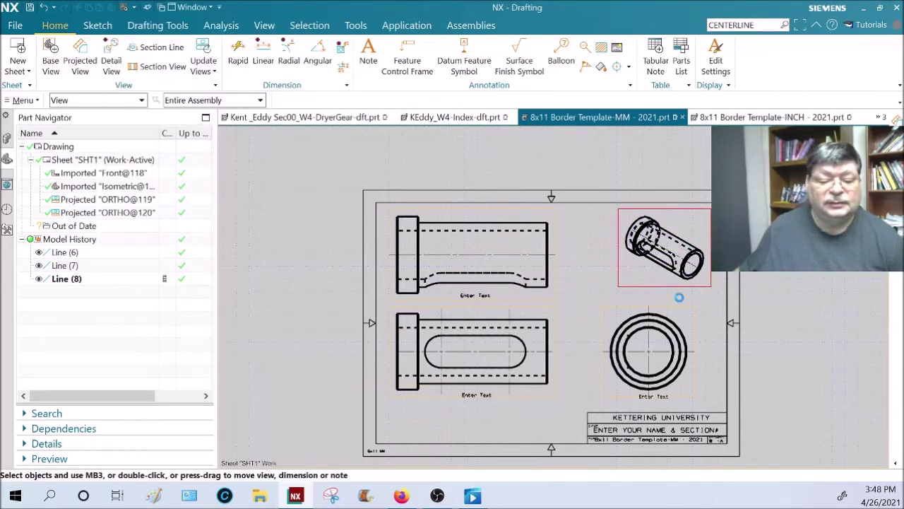
middle_click(680, 313)
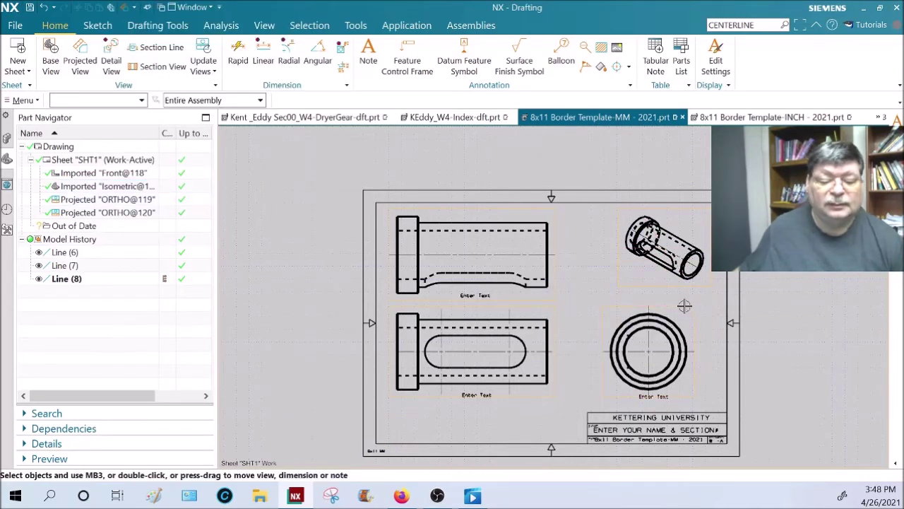
- Set the isometric view's hidden lines to Invisible and its rendering style to Fully Shaded
double_click(671, 289)
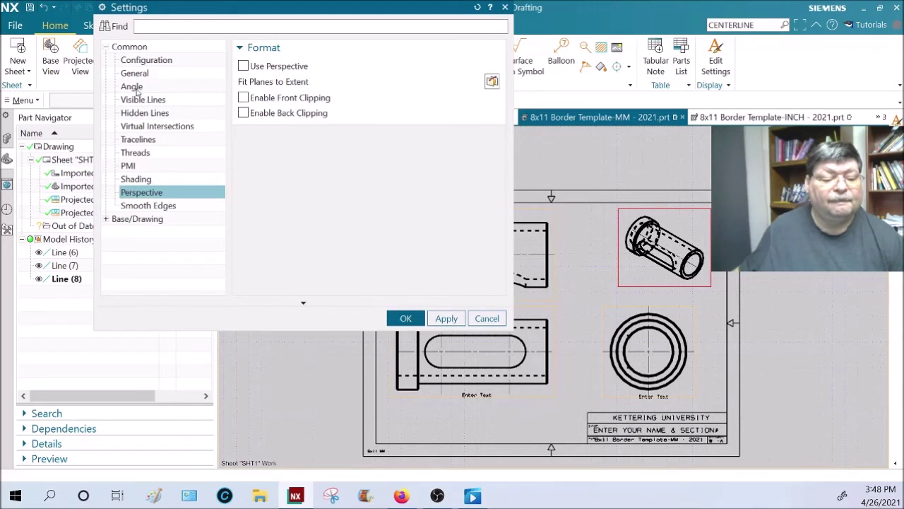
click(138, 112)
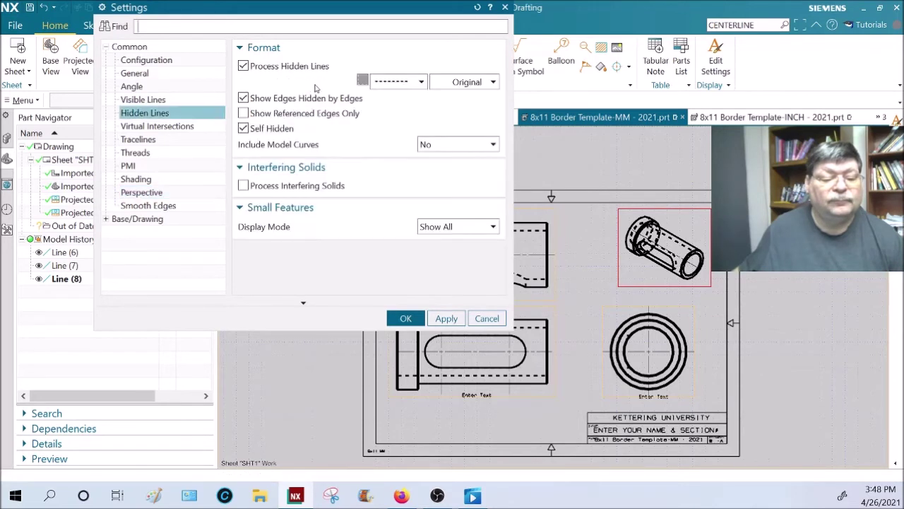
click(401, 82)
click(397, 93)
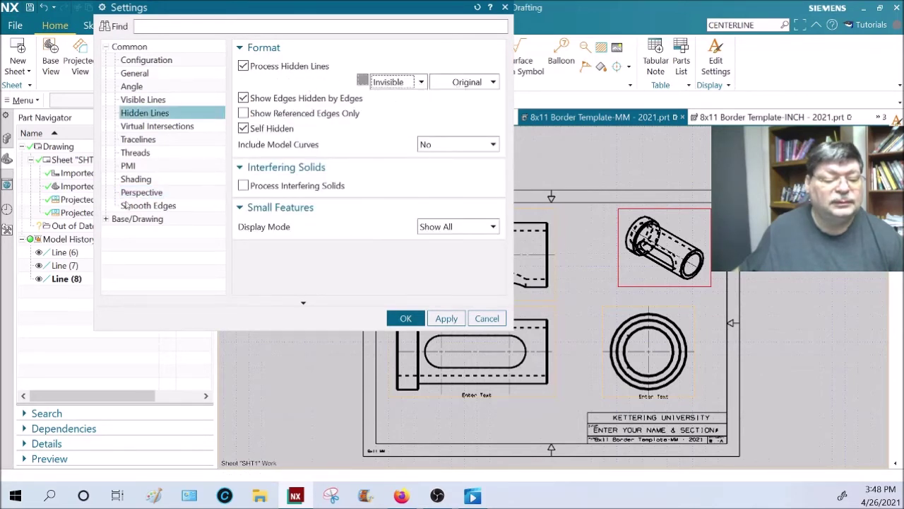
click(149, 179)
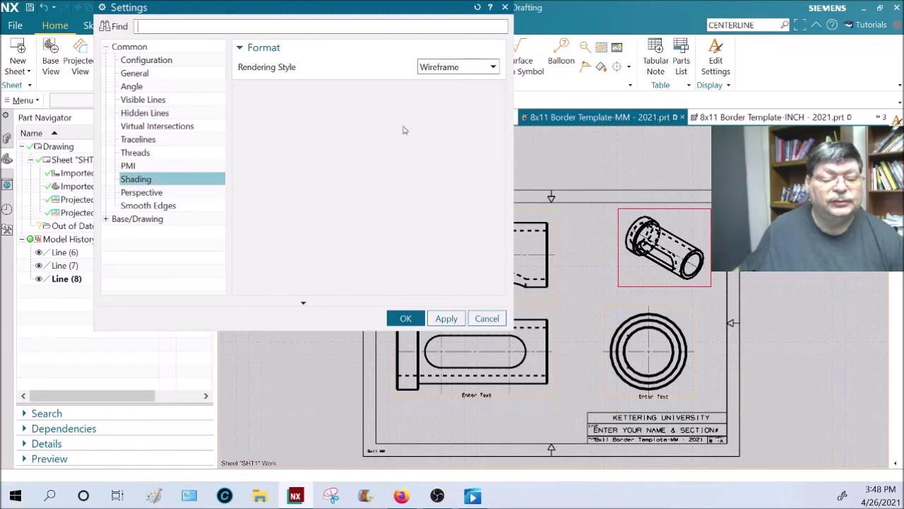
click(493, 67)
click(475, 81)
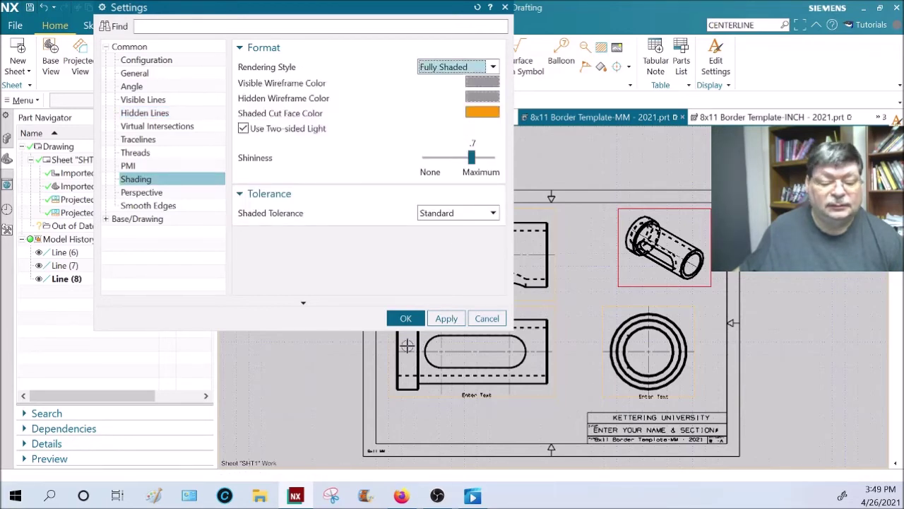
click(405, 318)
scroll(618, 364, up, 1)
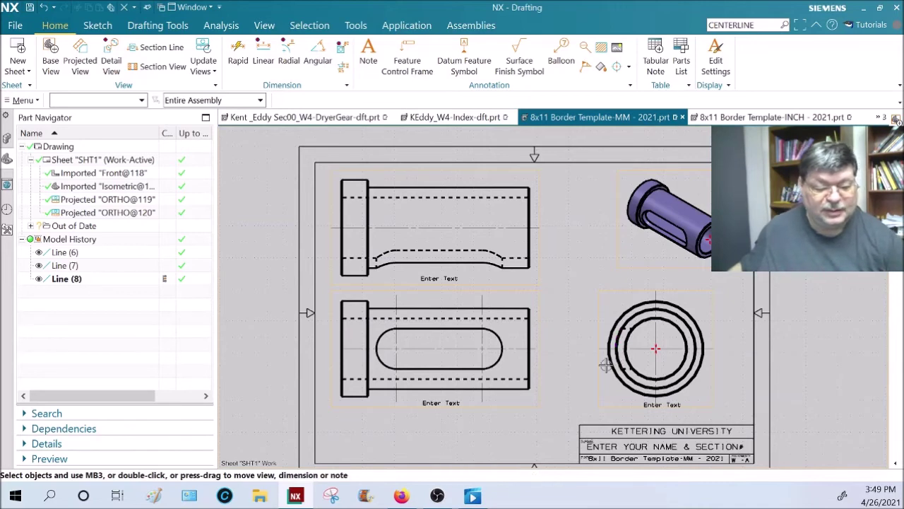
scroll(705, 215, down, 1)
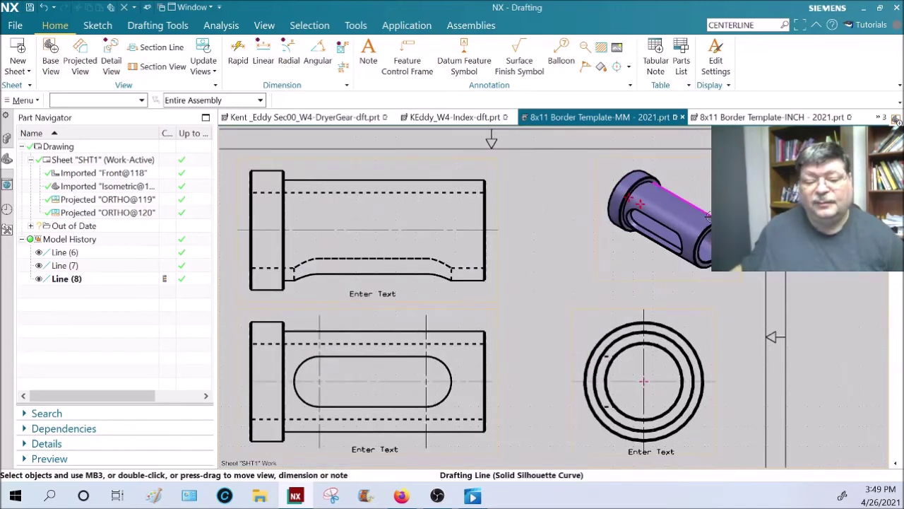
scroll(705, 215, down, 1)
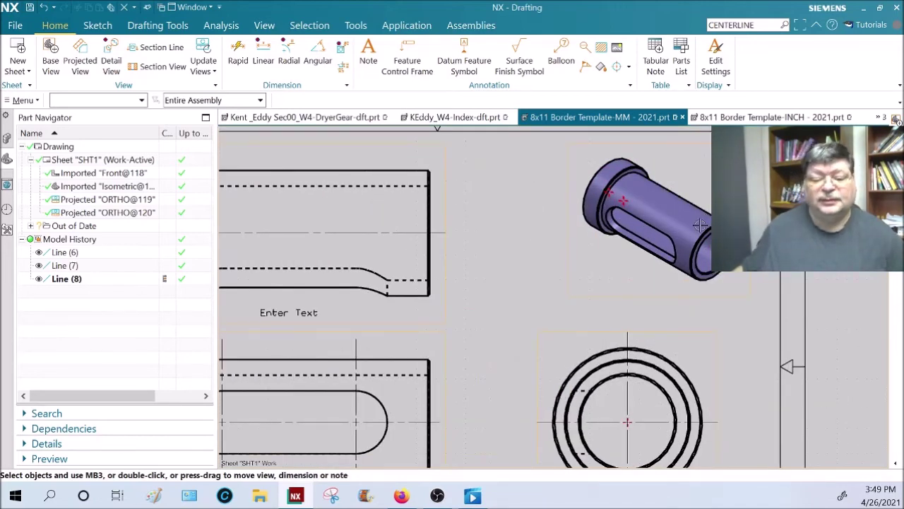
scroll(703, 220, down, 2)
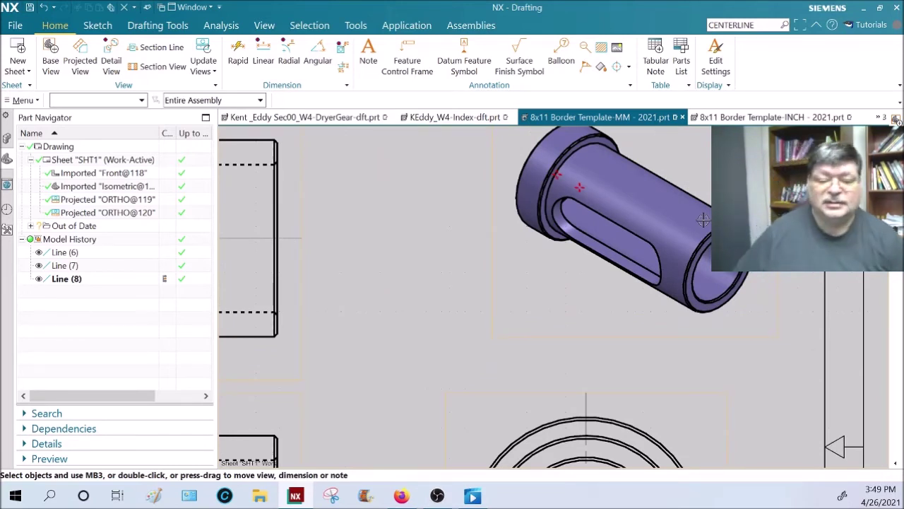
scroll(703, 220, up, 2)
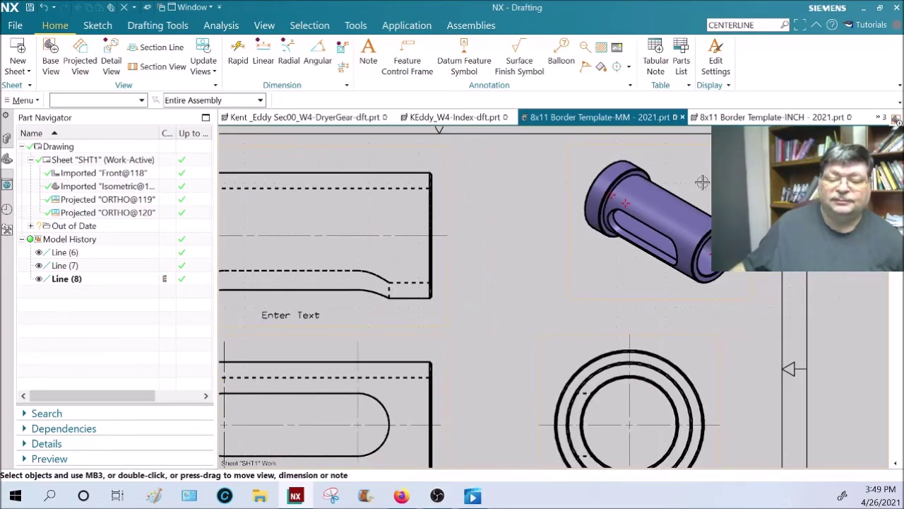
scroll(692, 234, up, 1)
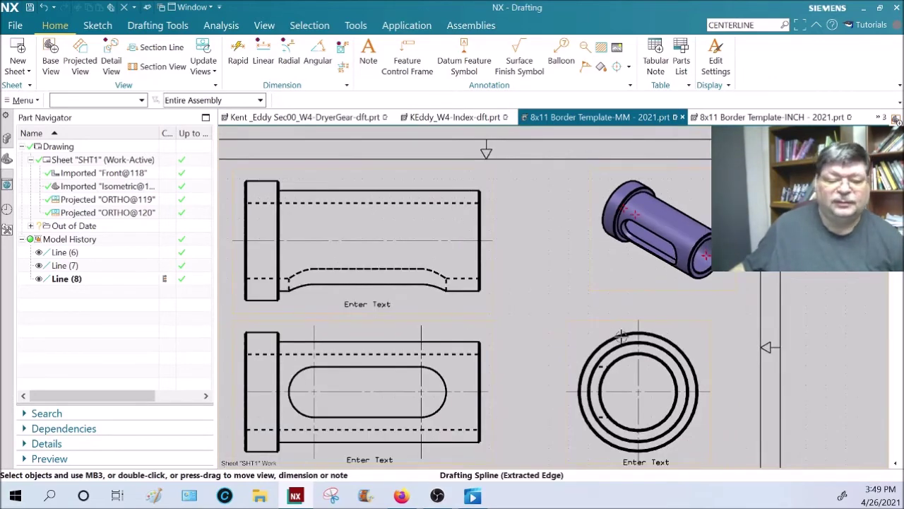
shift+middle_drag(556, 283, 608, 264)
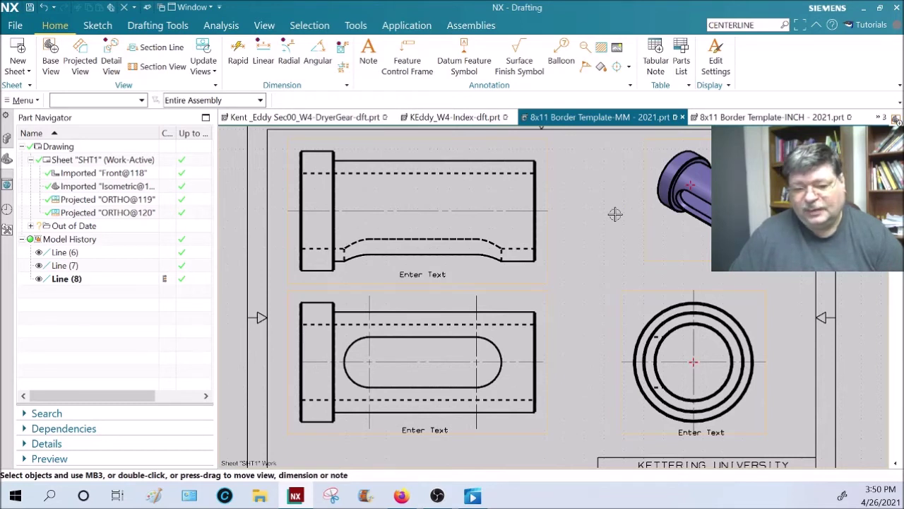
key(ctrl+f)
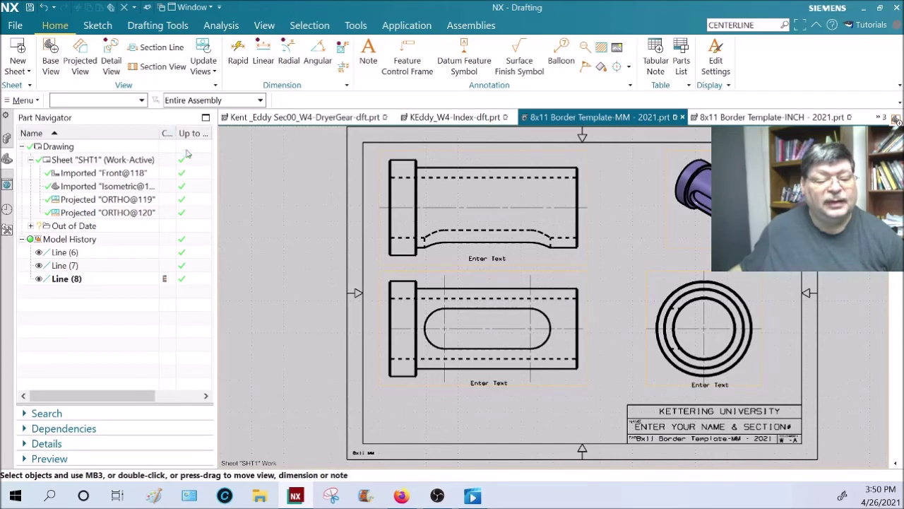
- Update all out-of-date drawing views from the Part Navigator's Drawing node
drag(216, 134, 263, 133)
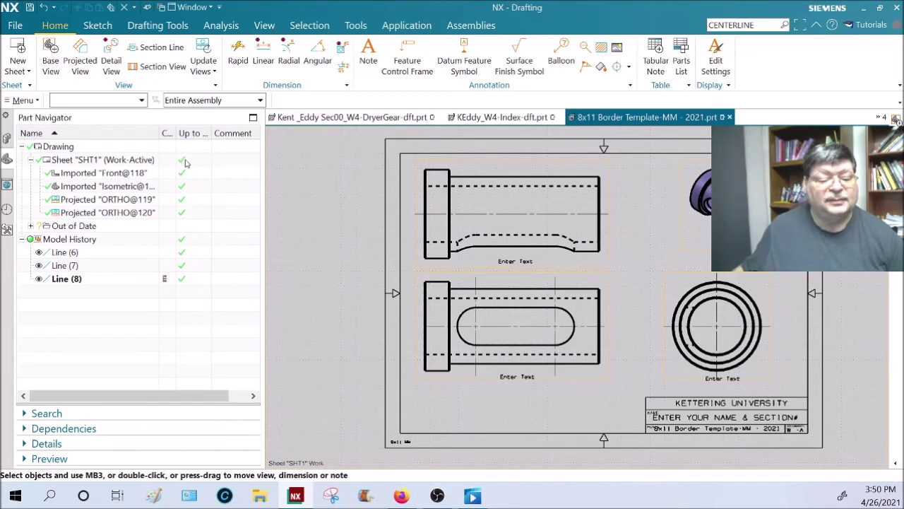
right_click(62, 147)
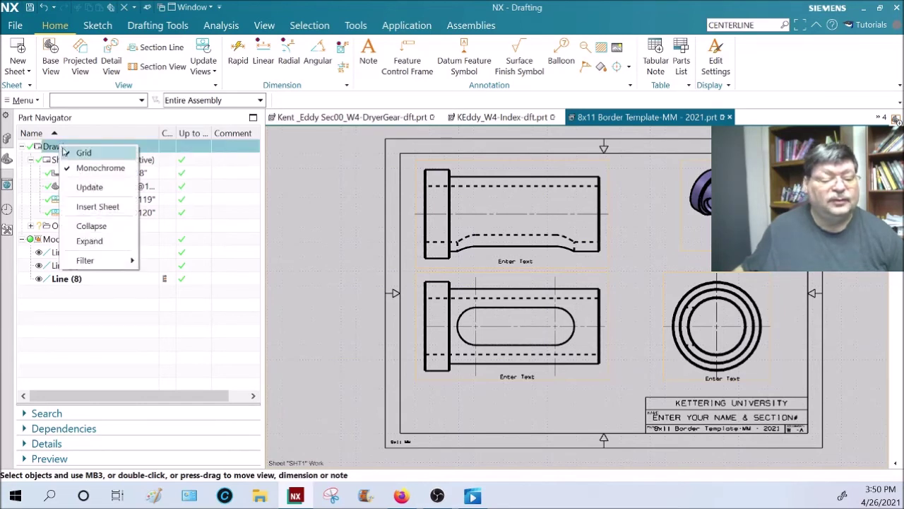
click(86, 185)
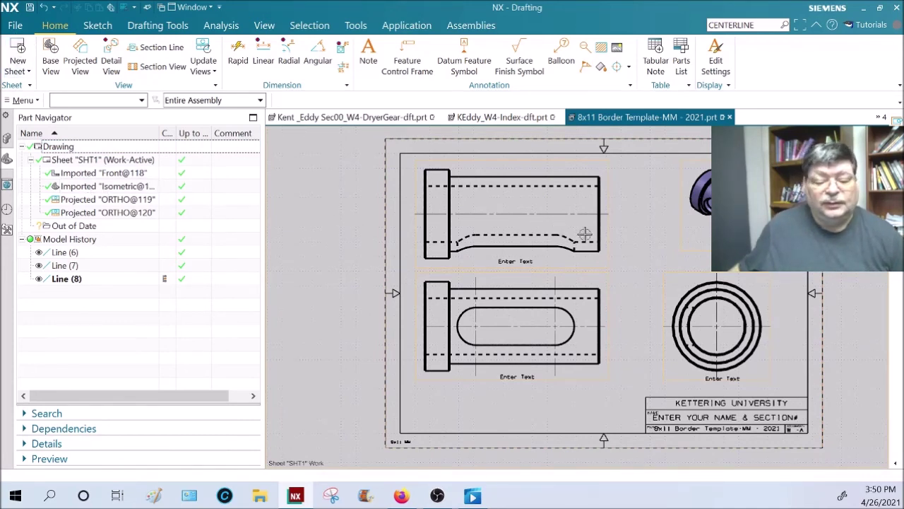
click(16, 25)
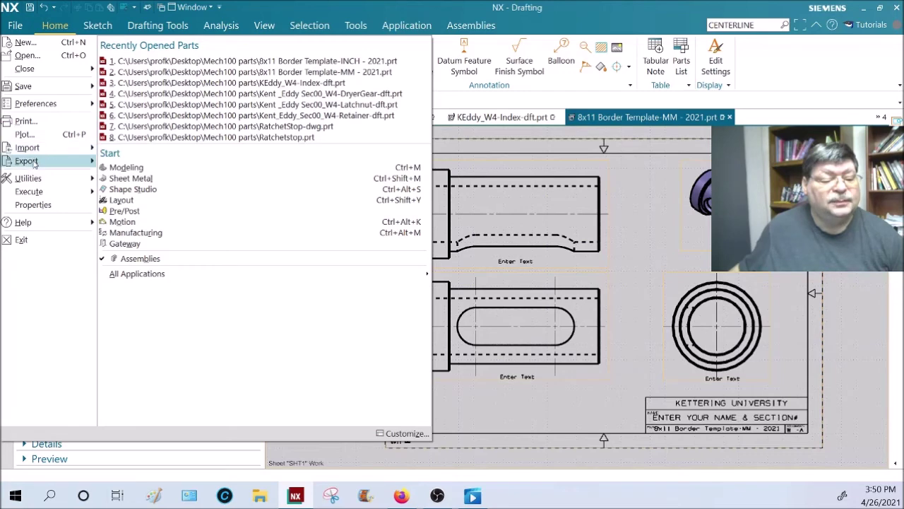
- Export the sheet as PDF KENT_EDDY_Sec00-W4 in the Mech100 parts folder with Append enabled
mouse_move(36, 161)
click(161, 133)
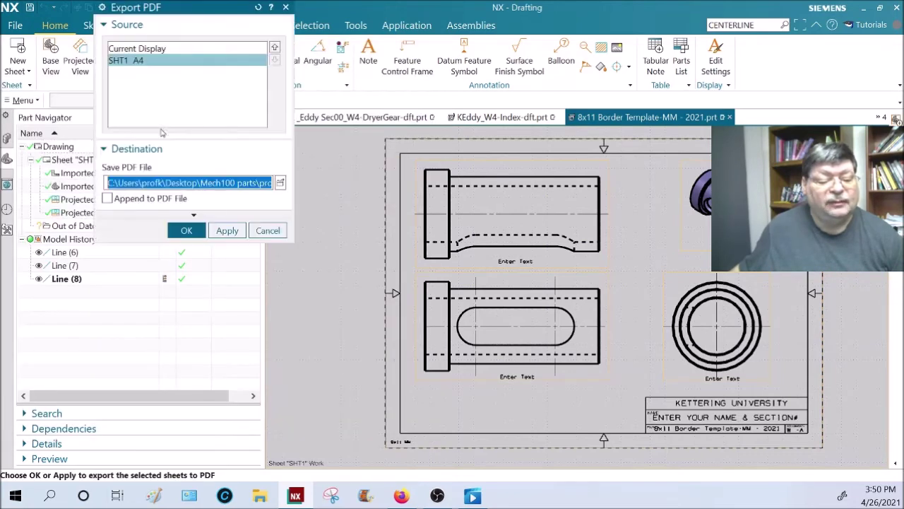
click(280, 183)
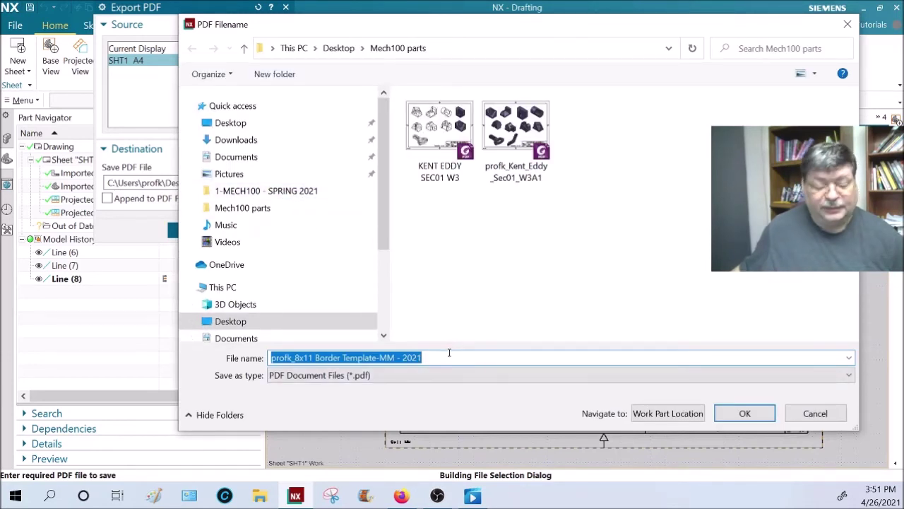
drag(431, 358, 124, 343)
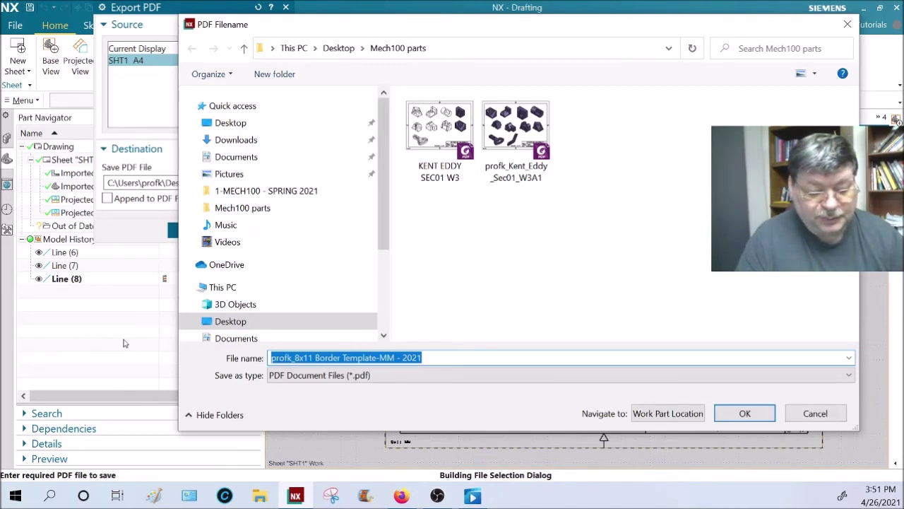
text(kENT_)
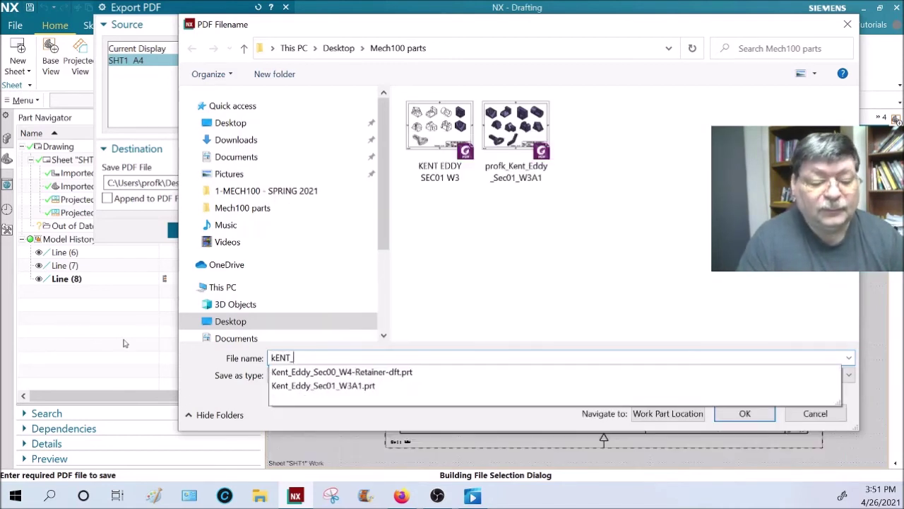
text(EDDY)
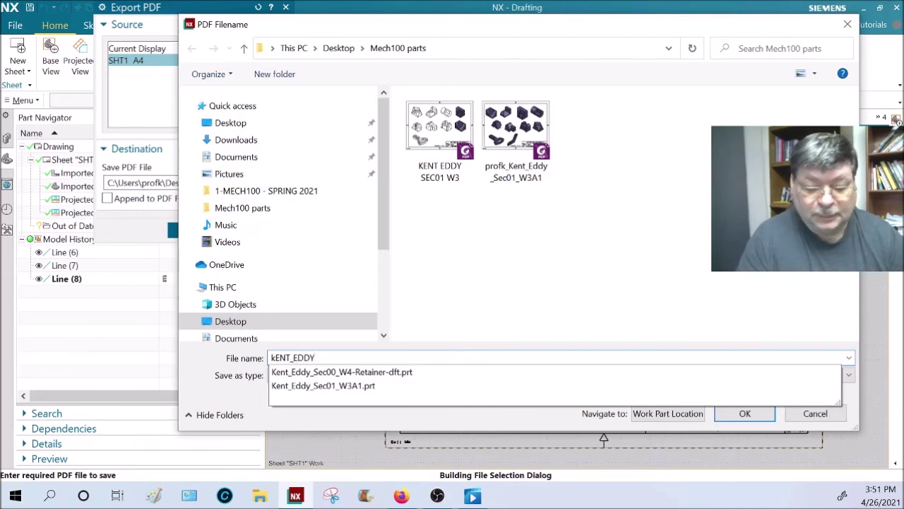
text(_Sec00)
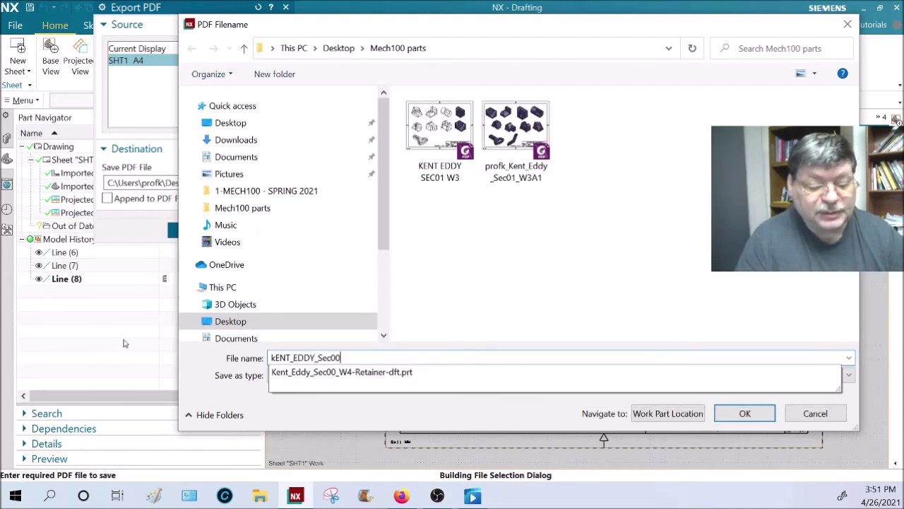
text(-W4)
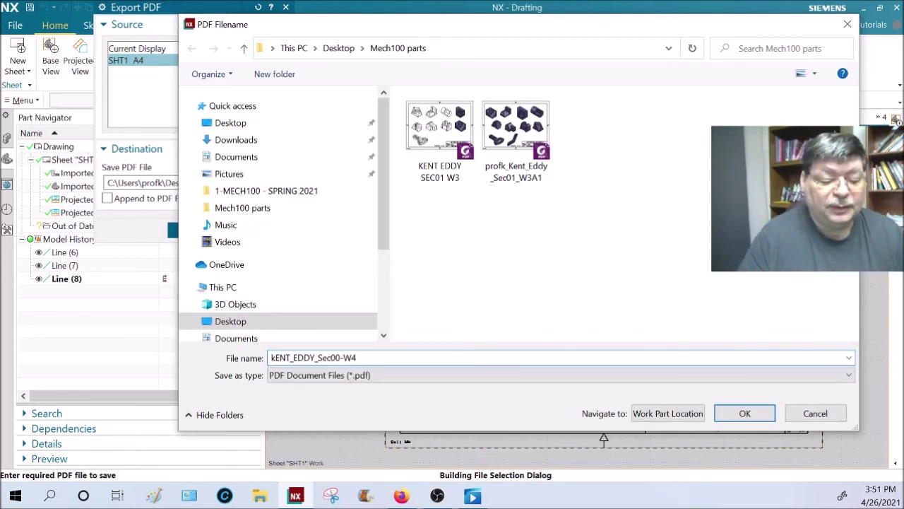
key(Home)
key(Delete)
text(K)
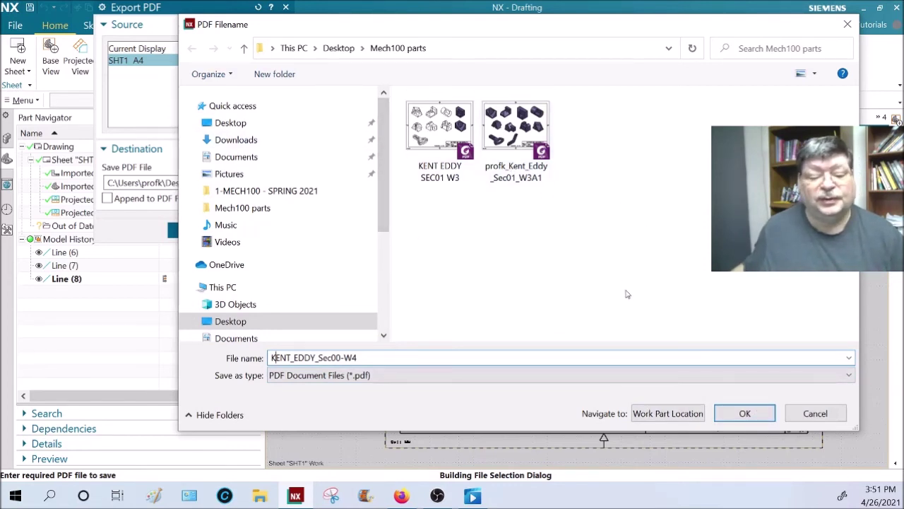
click(743, 413)
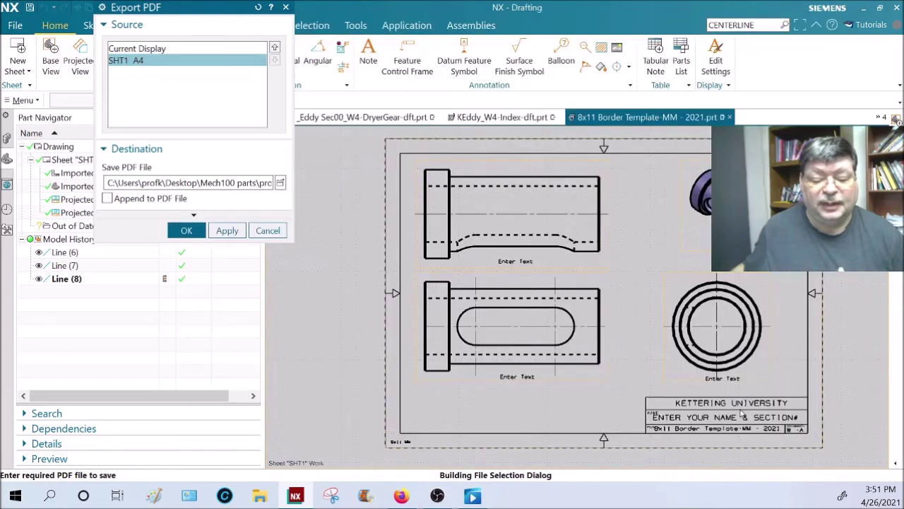
click(107, 199)
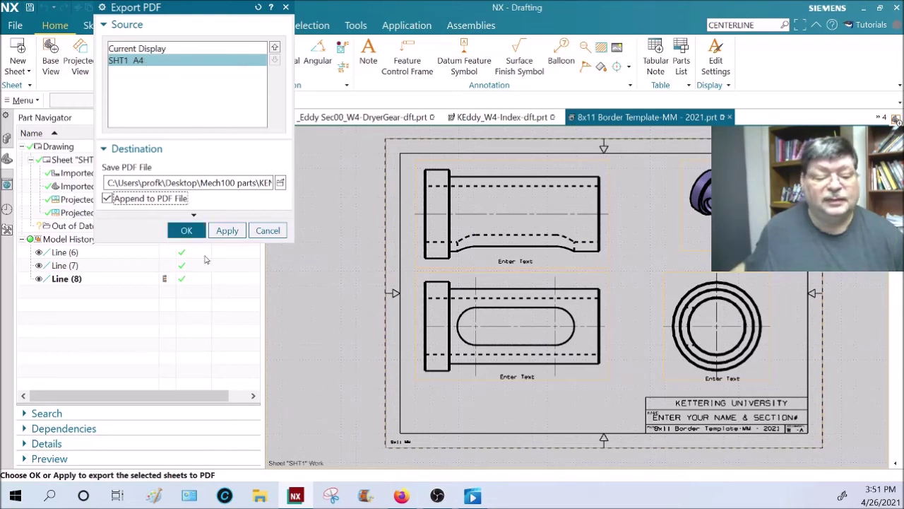
click(187, 231)
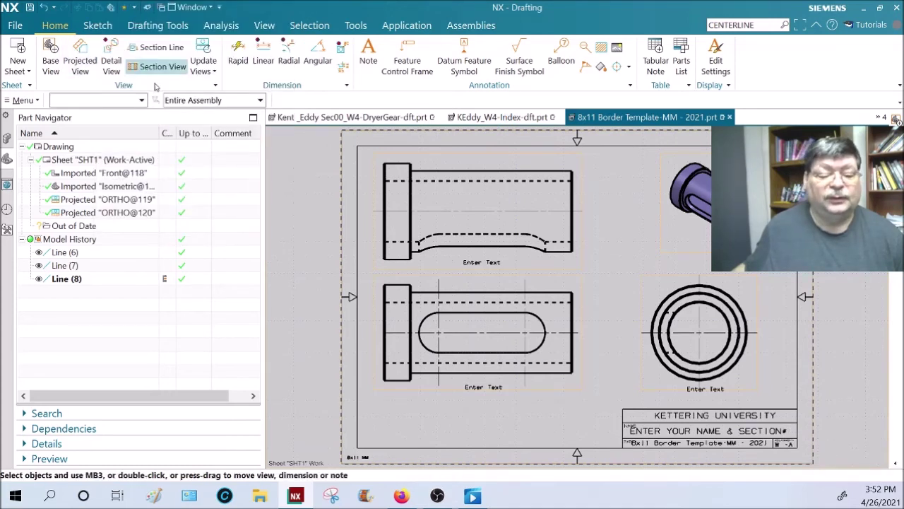
mouse_move(510, 122)
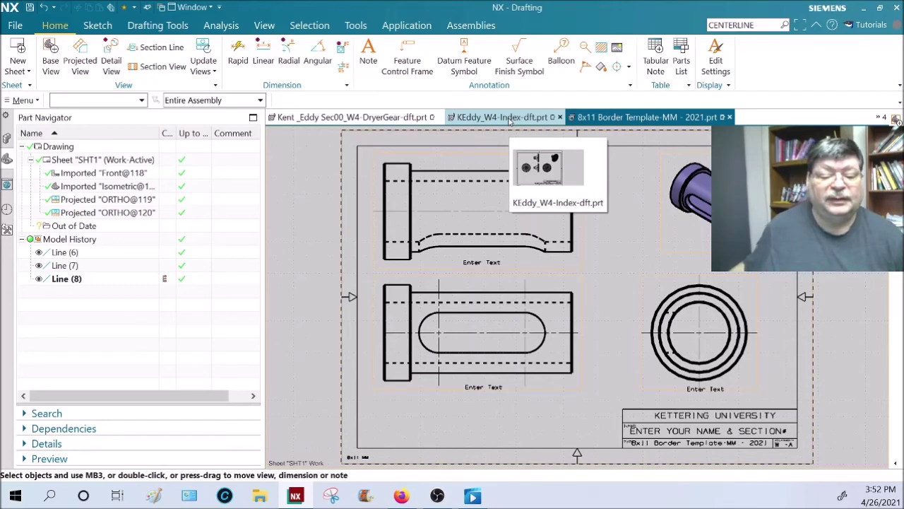
- Append the KEddy_W4-Index sheet to KENT_EDDY_Sec00-W4.pdf in the Mech100 parts folder
click(509, 122)
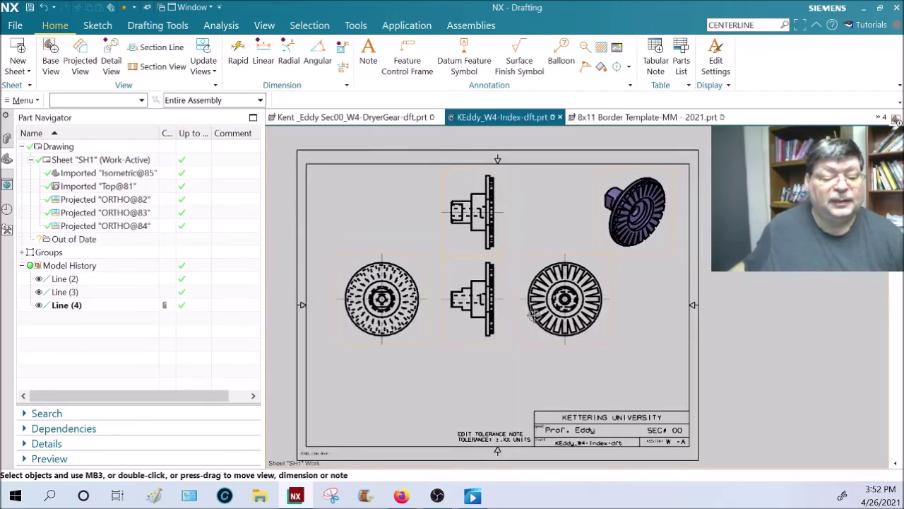
click(14, 27)
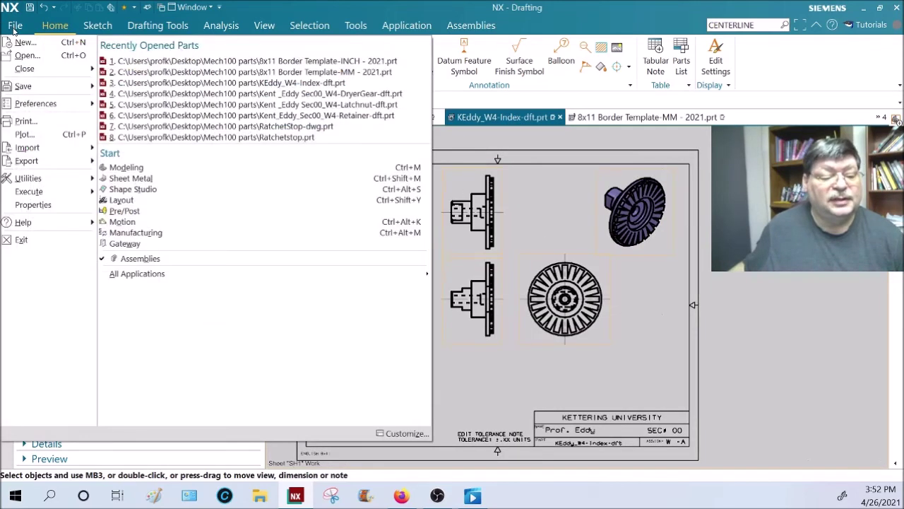
mouse_move(57, 160)
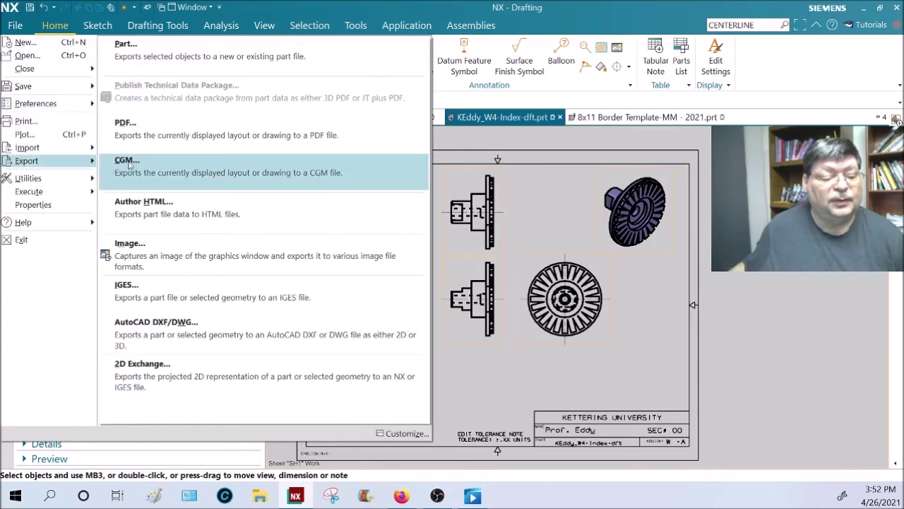
click(162, 140)
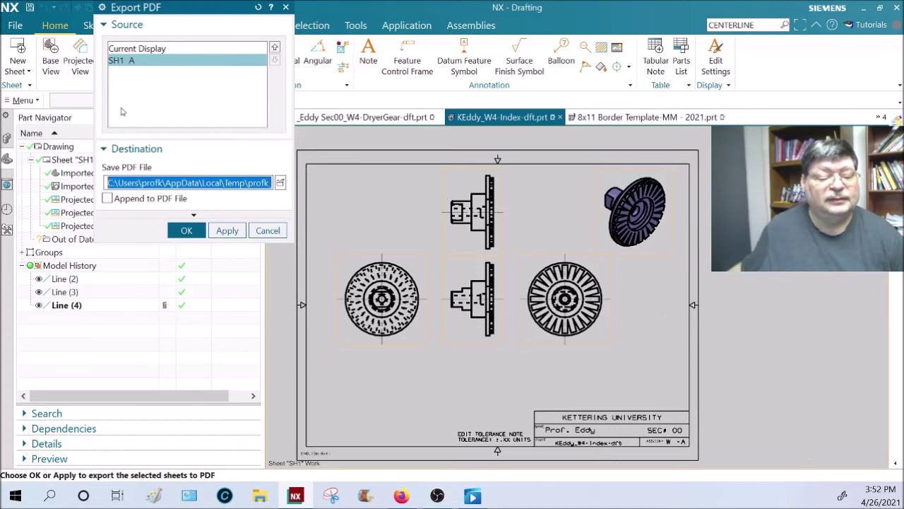
click(106, 198)
click(281, 182)
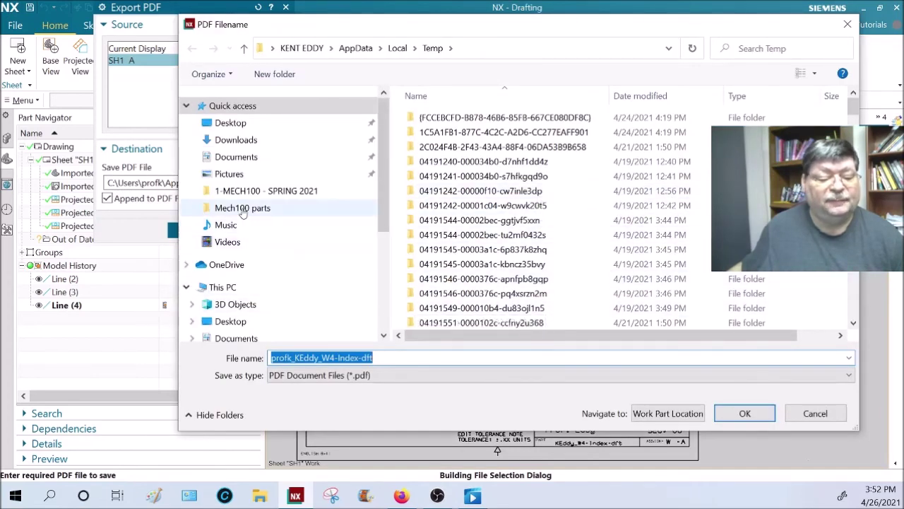
click(234, 240)
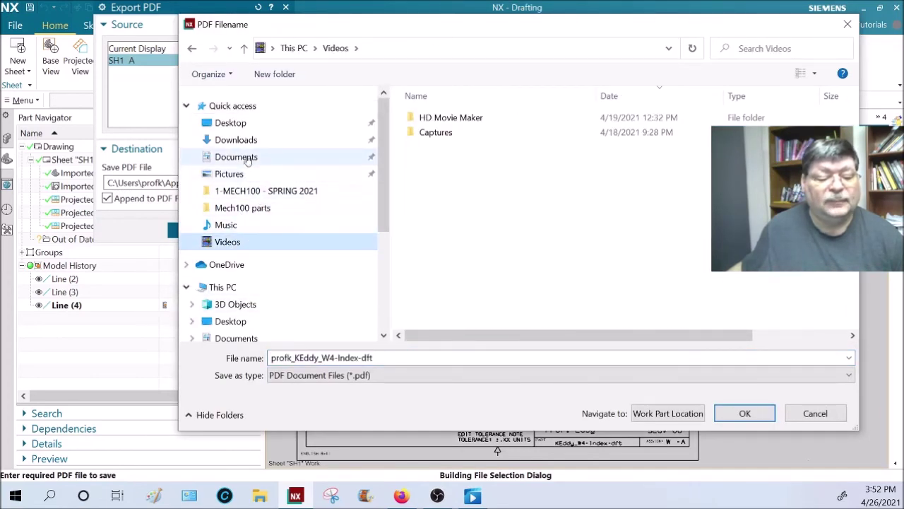
click(240, 207)
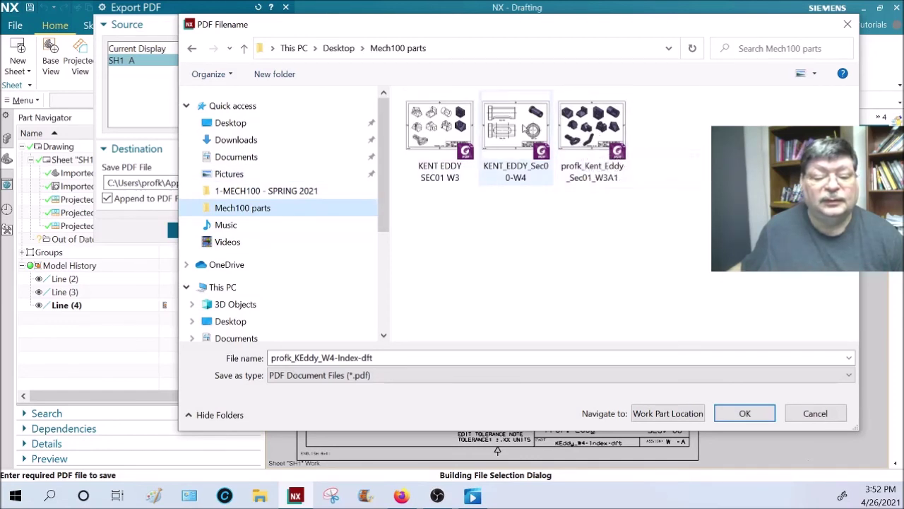
click(516, 134)
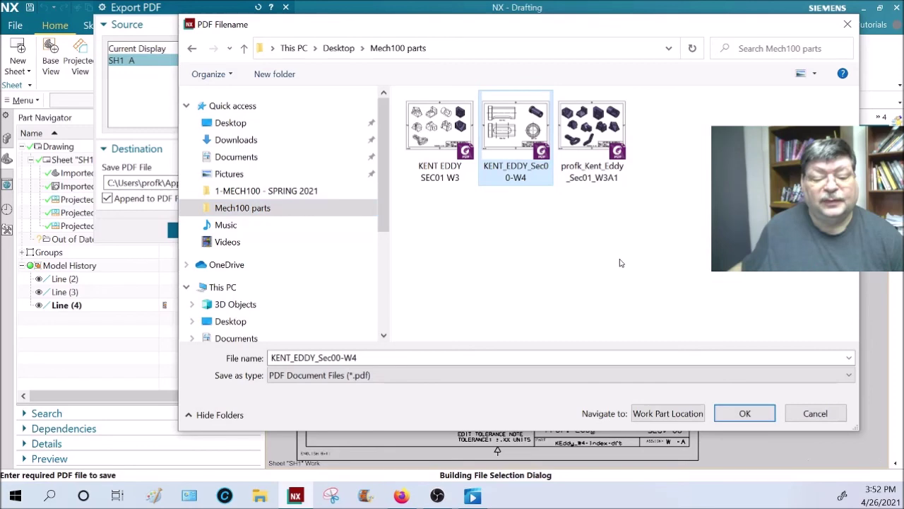
click(745, 412)
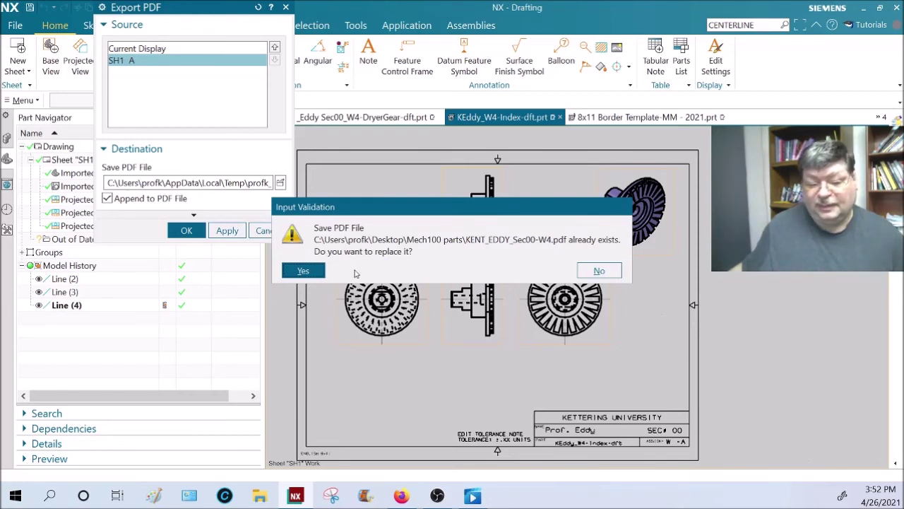
click(311, 271)
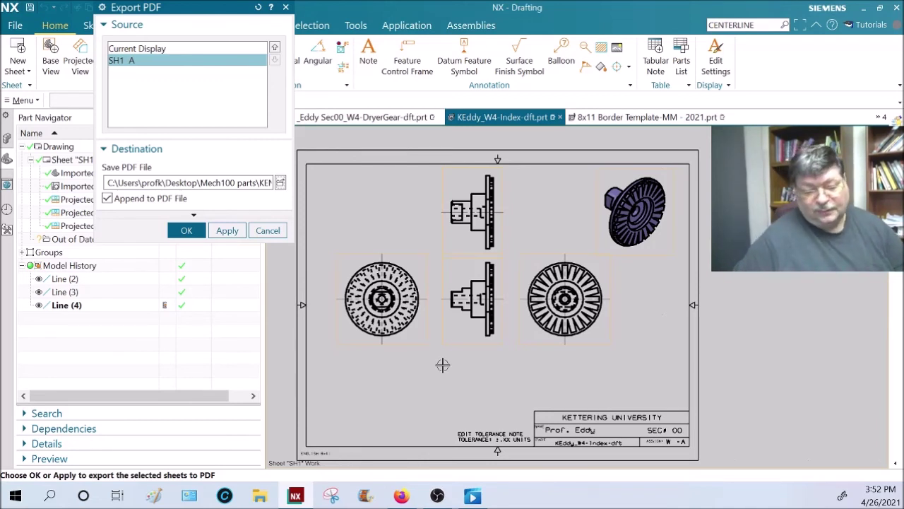
middle_click(442, 364)
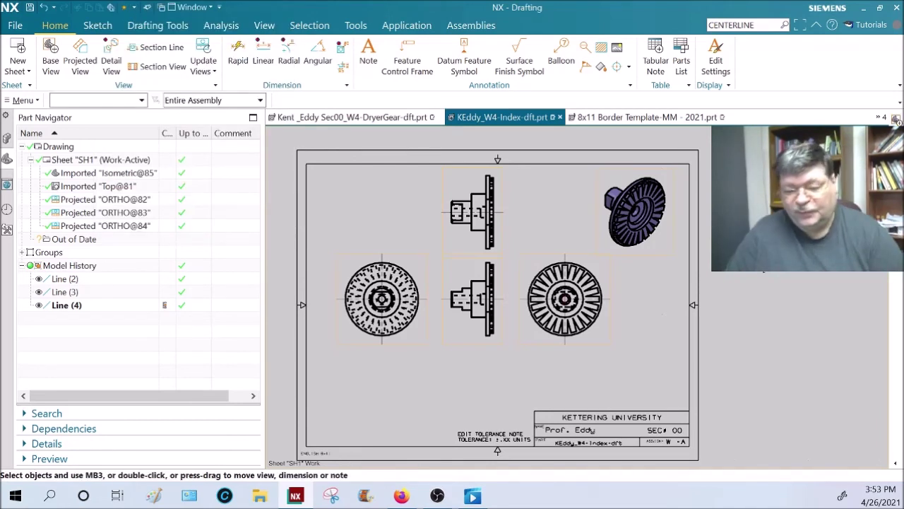